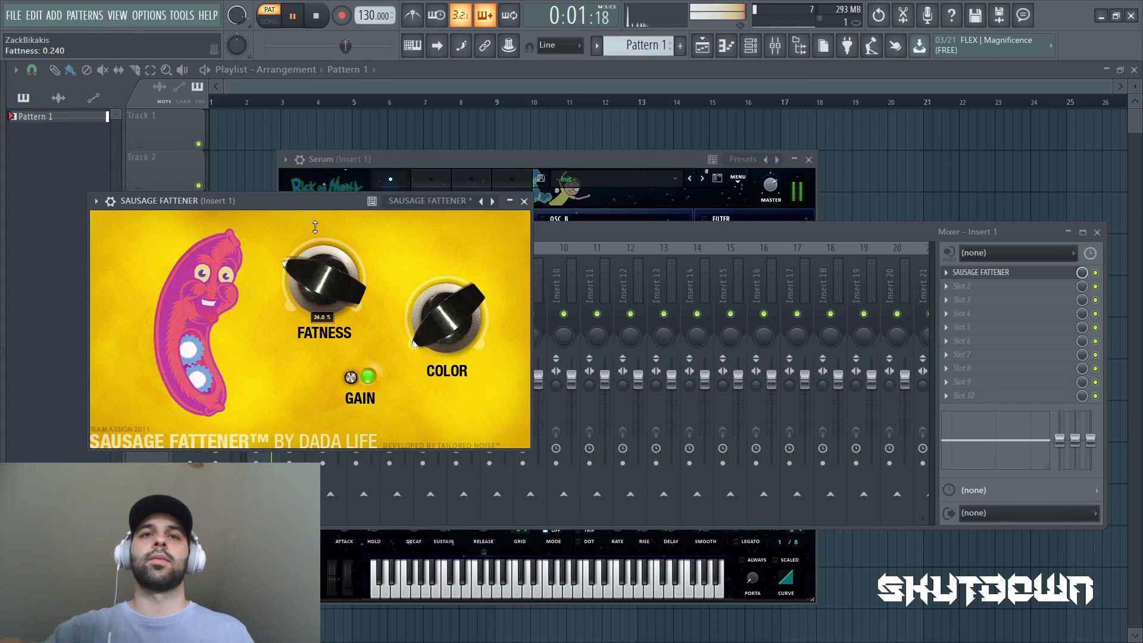
# Step: Close the Sausage Fattener and mixer windows and pause playback of the pattern
pyautogui.click(524, 200)
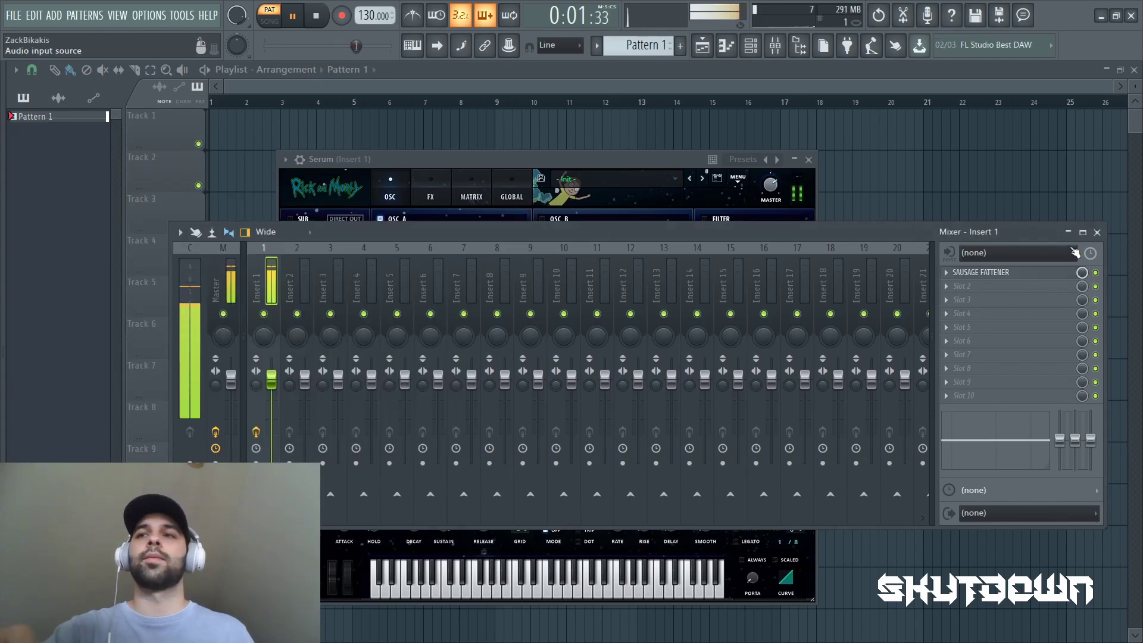
pyautogui.click(1097, 232)
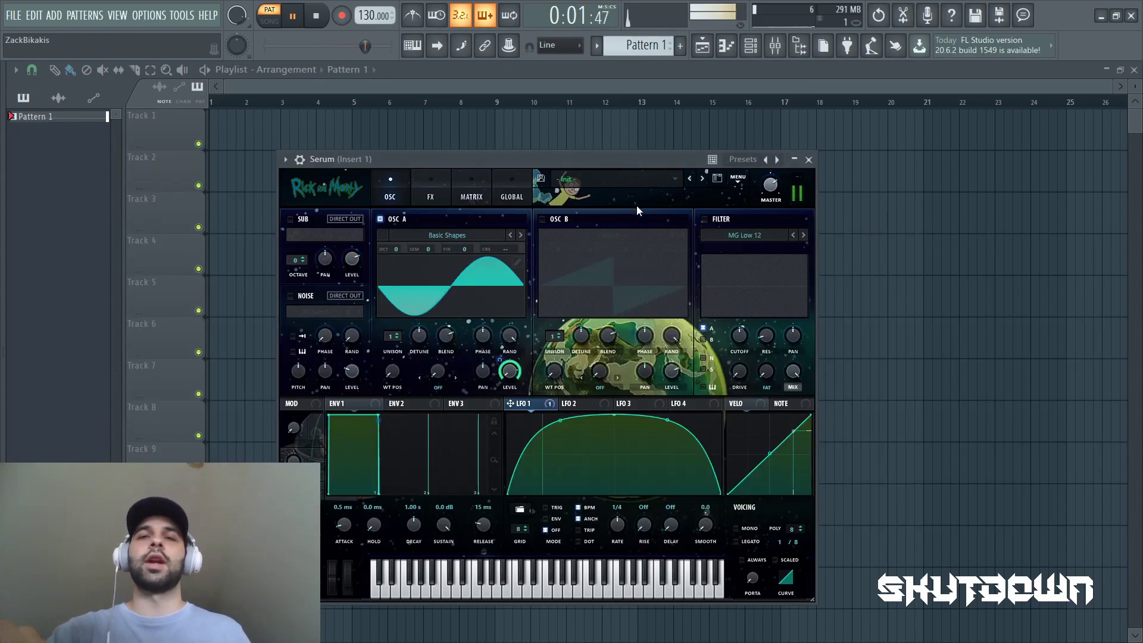
pyautogui.click(295, 14)
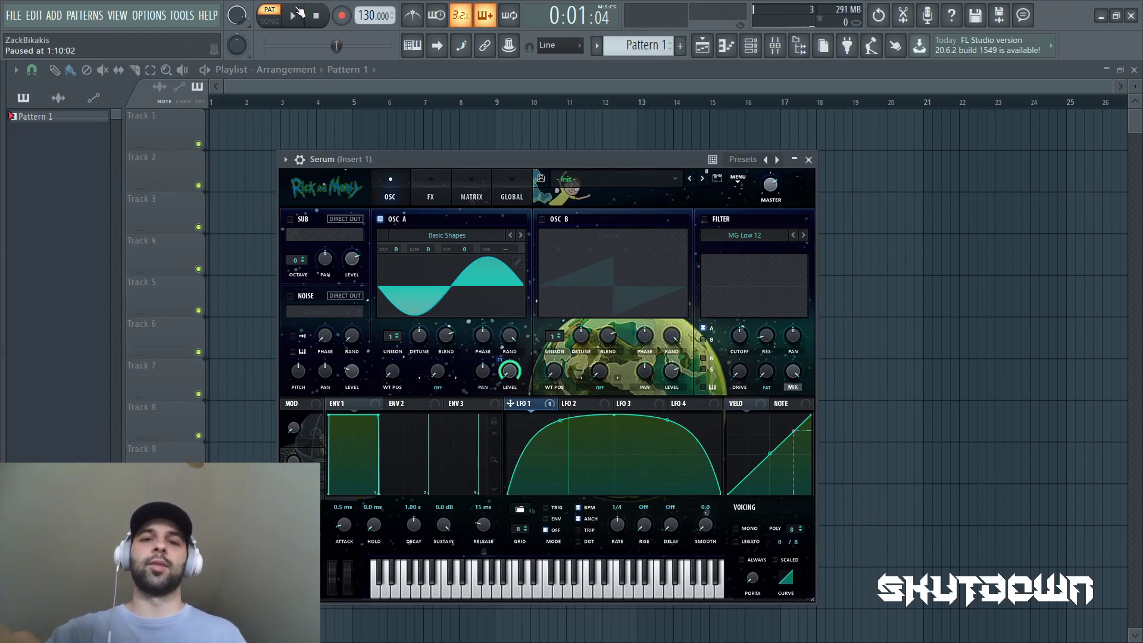
# Step: Enable oscillator B with the analog Basic Shapes wavetable and raise it to octave +1
pyautogui.click(542, 219)
pyautogui.click(610, 235)
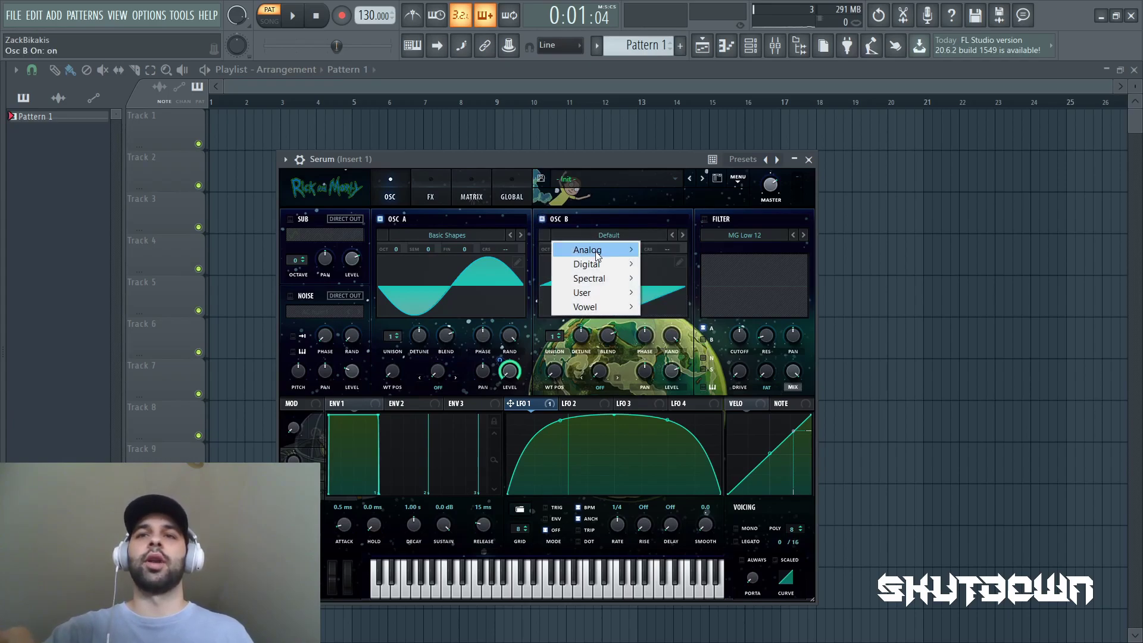
pyautogui.moveTo(589, 249)
pyautogui.click(676, 263)
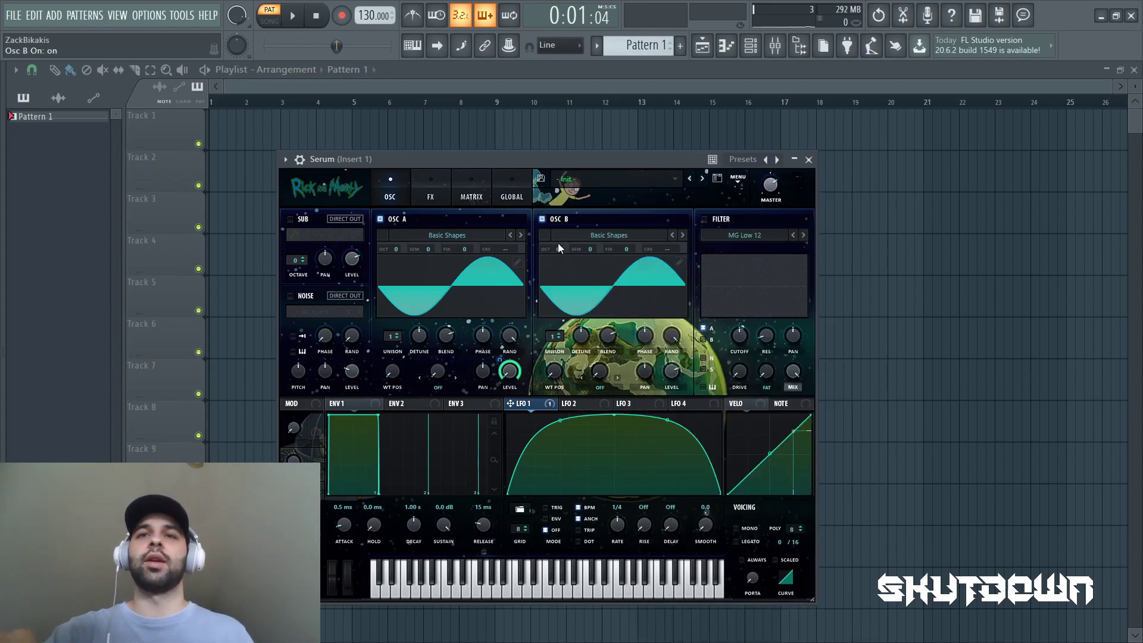
pyautogui.moveTo(559, 248); pyautogui.dragTo(559, 236)
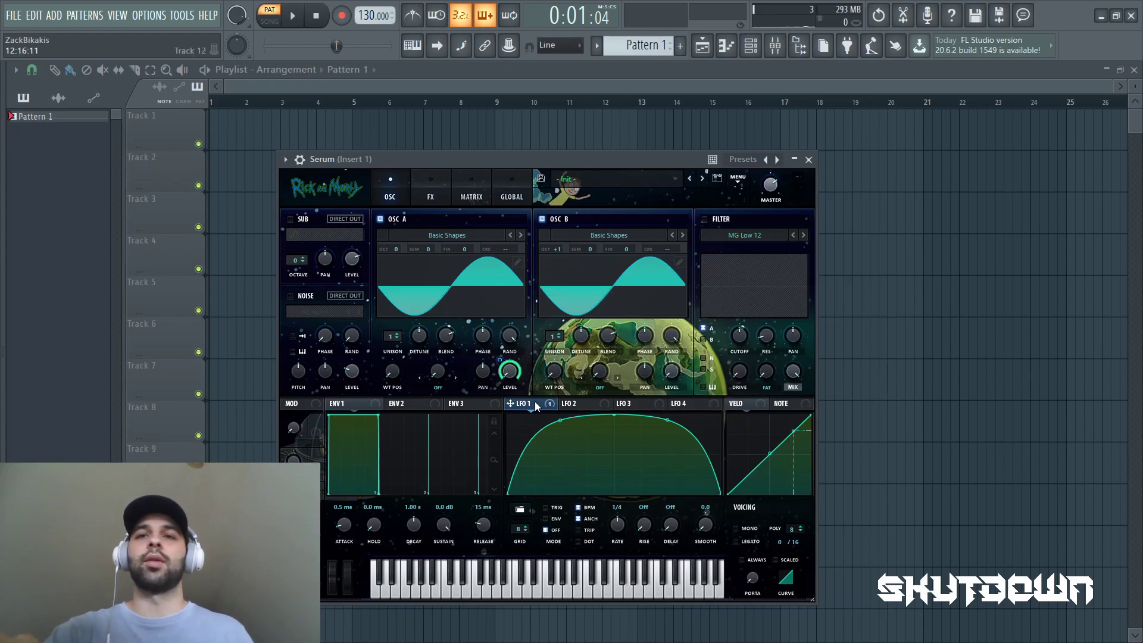
# Step: Set oscillator B's level to 0%, modulate it slightly with LFO 1, and audition the pattern
pyautogui.moveTo(666, 369); pyautogui.dragTo(670, 428)
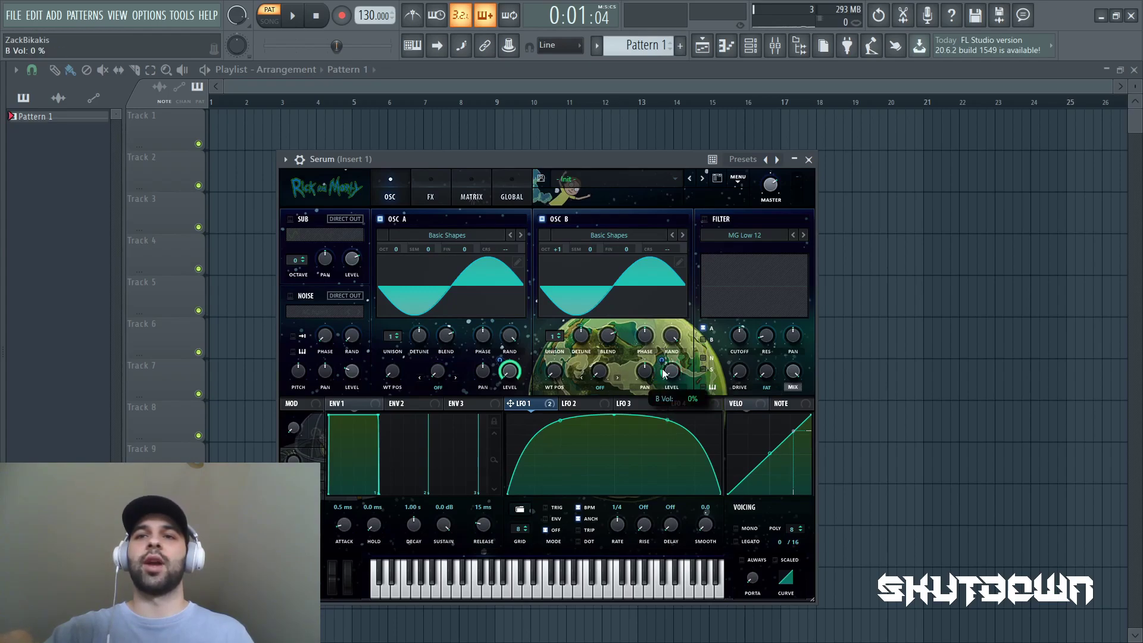
pyautogui.moveTo(662, 364)
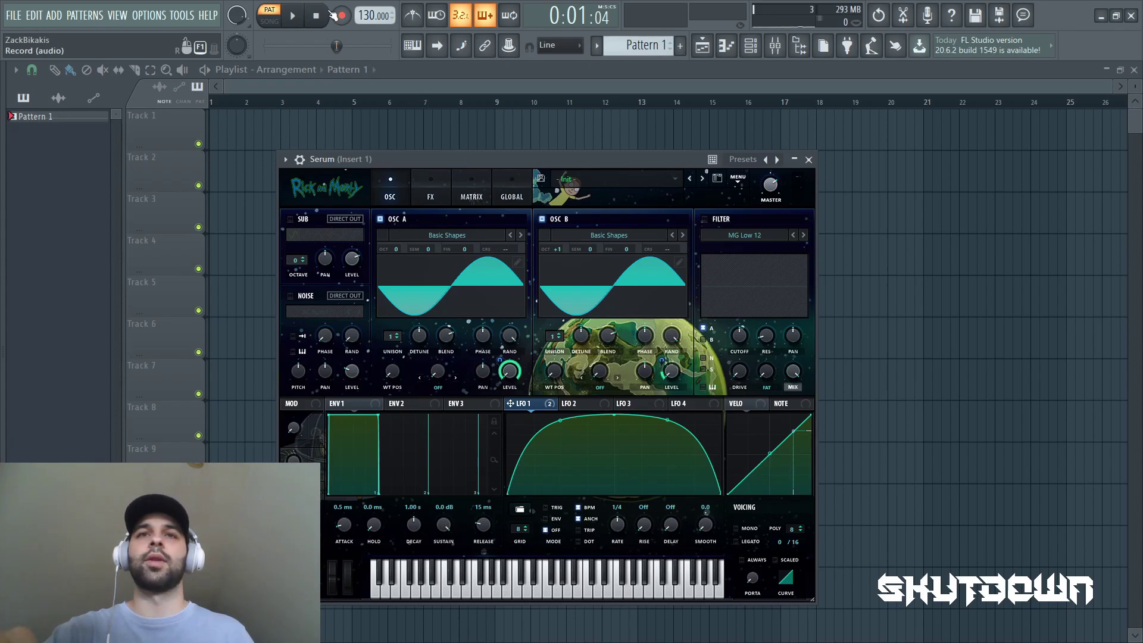
pyautogui.click(298, 16)
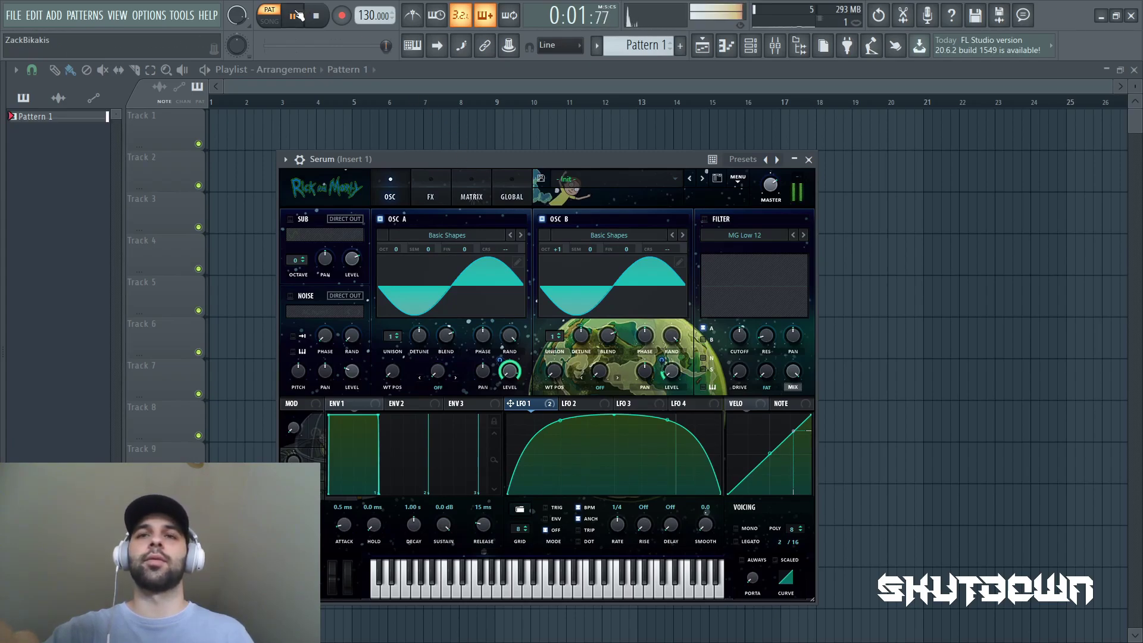
pyautogui.click(298, 16)
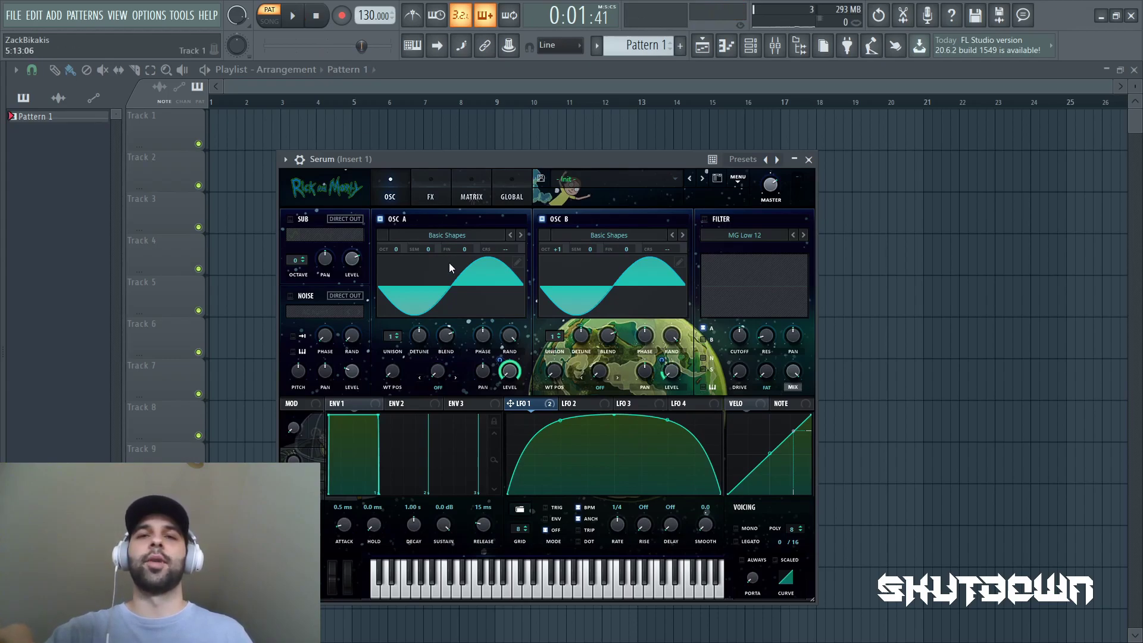
# Step: Enable the noise oscillator and load the analog BrightWhite noise
pyautogui.click(290, 296)
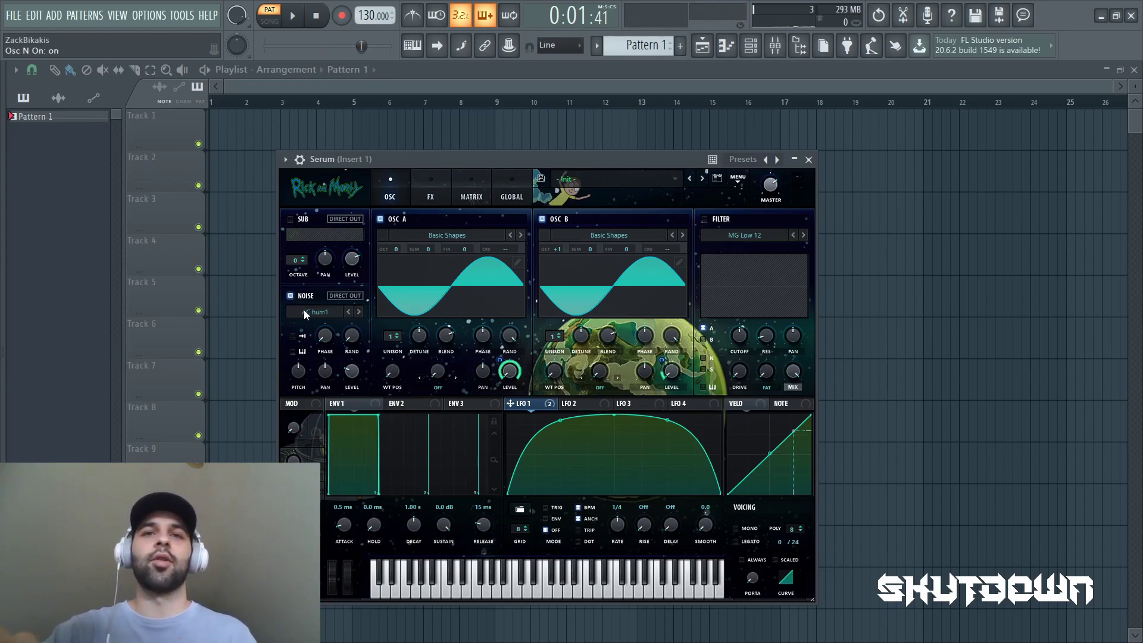
pyautogui.click(305, 312)
pyautogui.moveTo(322, 328)
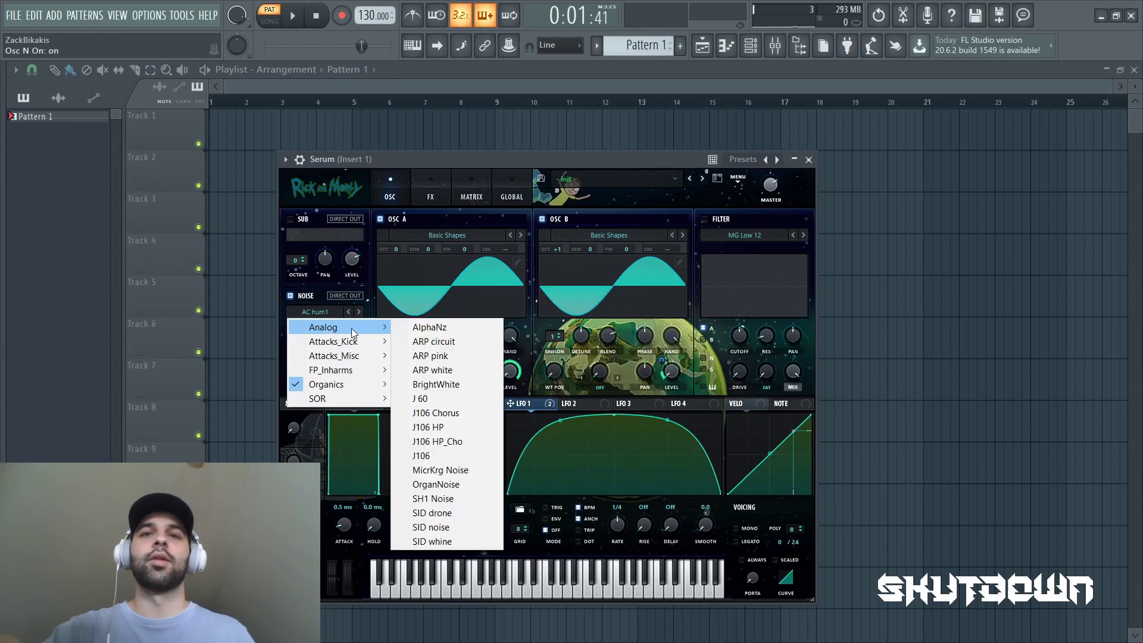
pyautogui.click(453, 384)
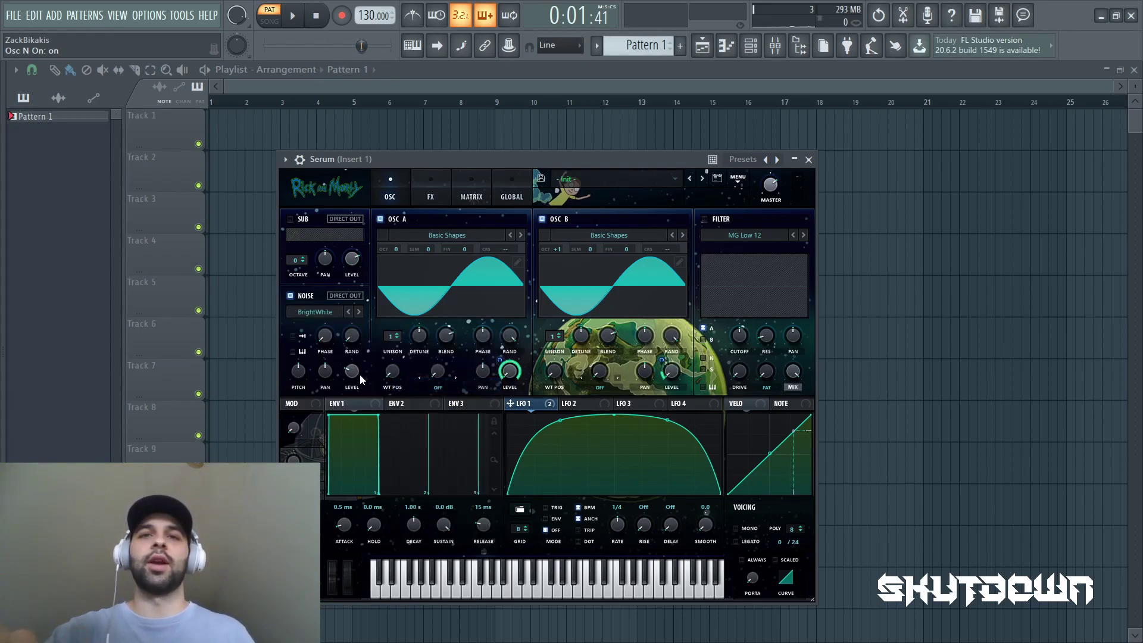
# Step: Modulate the noise level with LFO 1 by an amount of 9 while auditioning the pattern
pyautogui.moveTo(510, 403); pyautogui.dragTo(341, 423)
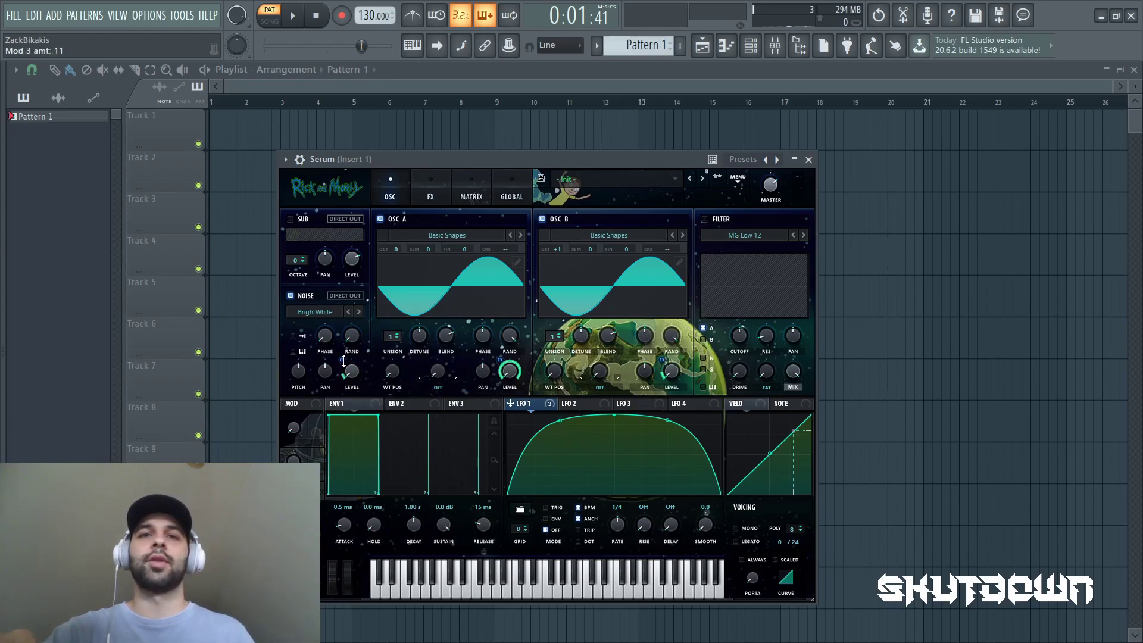
pyautogui.click(294, 15)
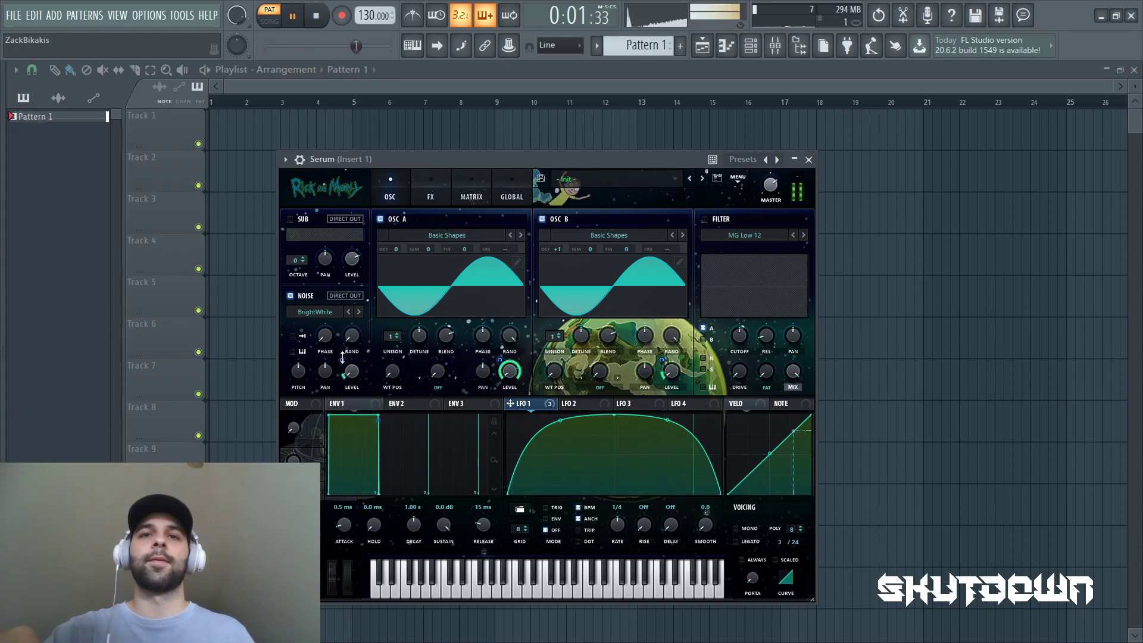
pyautogui.moveTo(343, 359)
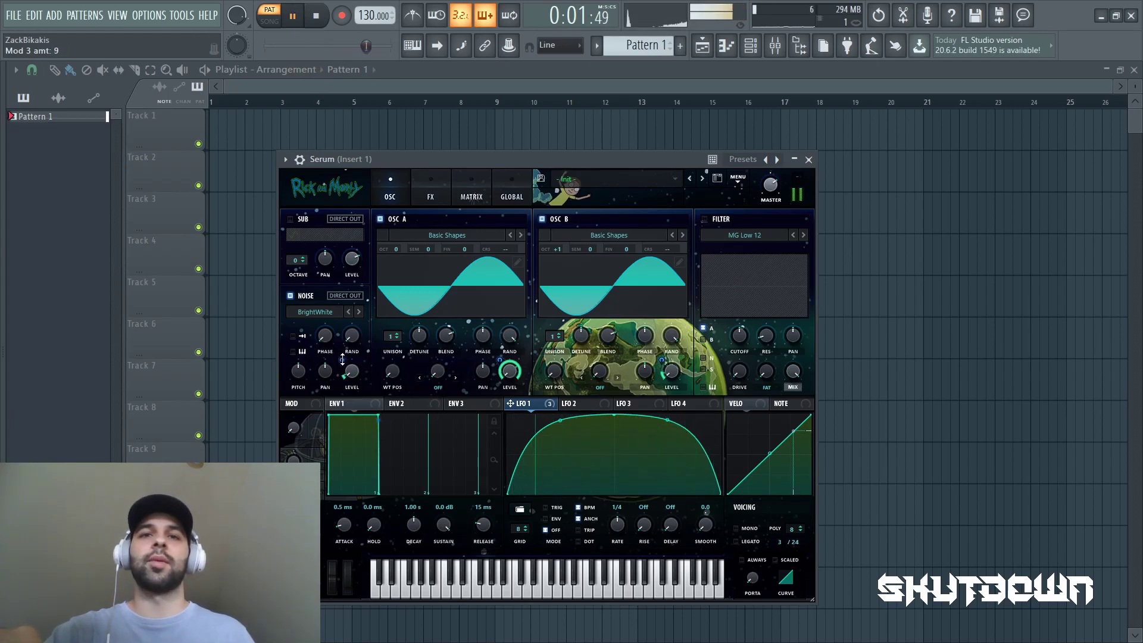
pyautogui.press('space')
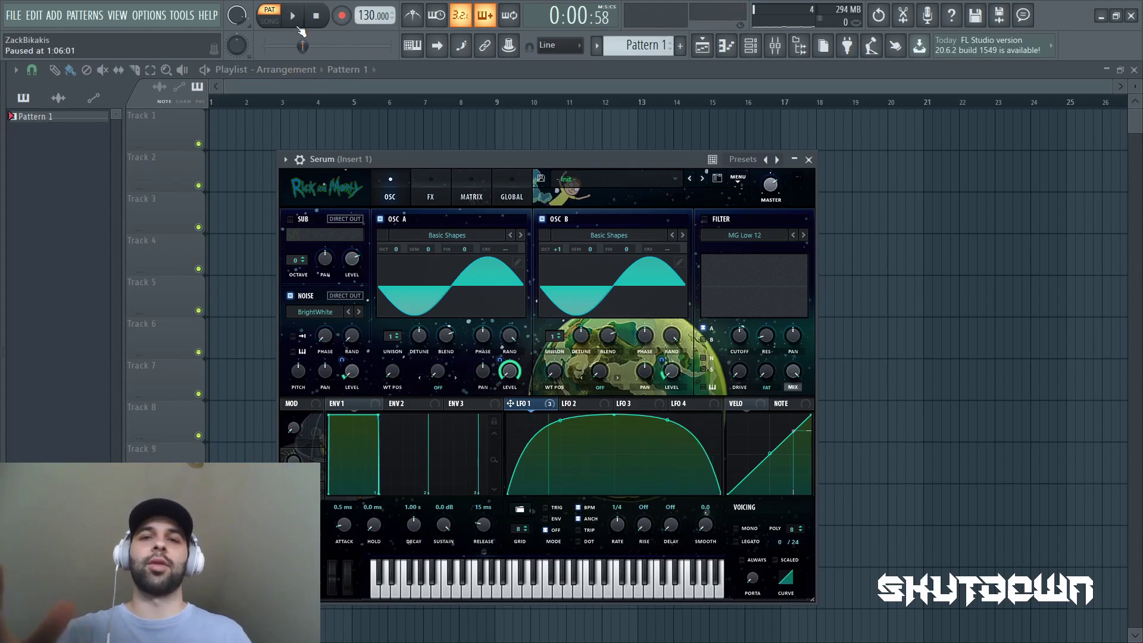
# Step: Enable the distortion effect in SoftClip mode and set its drive to about 53% while the pattern plays
pyautogui.click(429, 191)
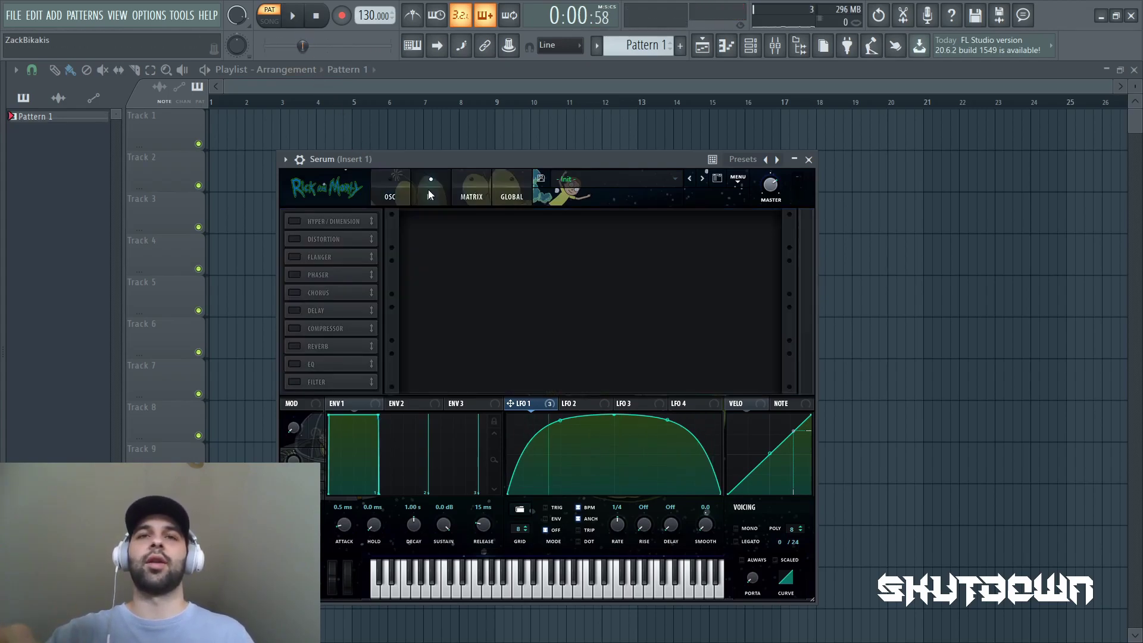
pyautogui.click(293, 240)
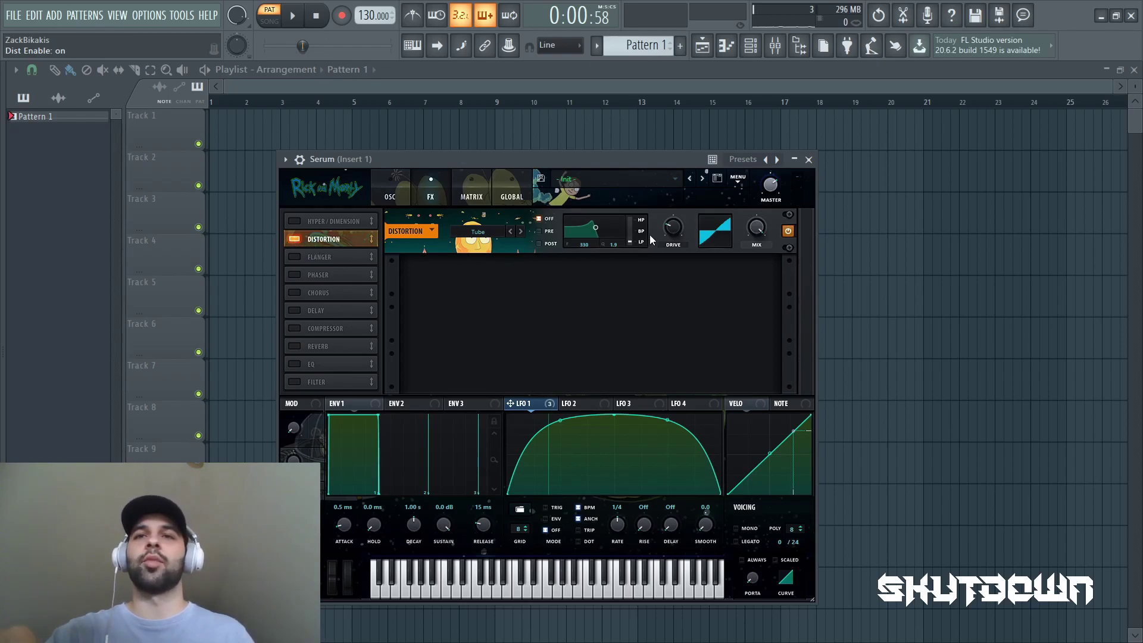
pyautogui.click(494, 234)
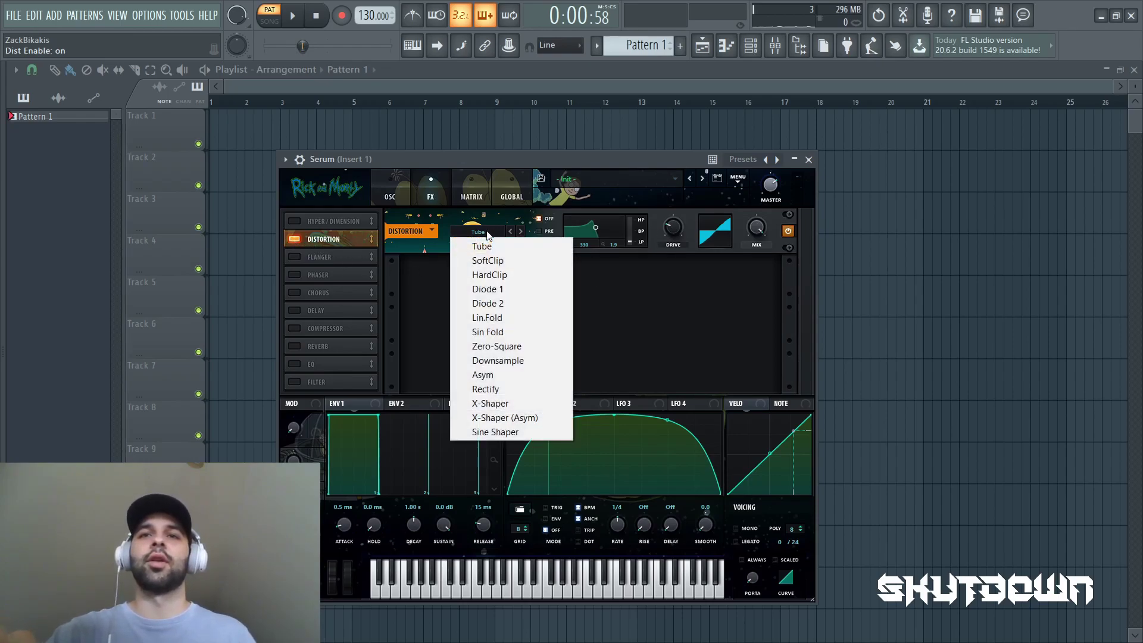
pyautogui.click(486, 258)
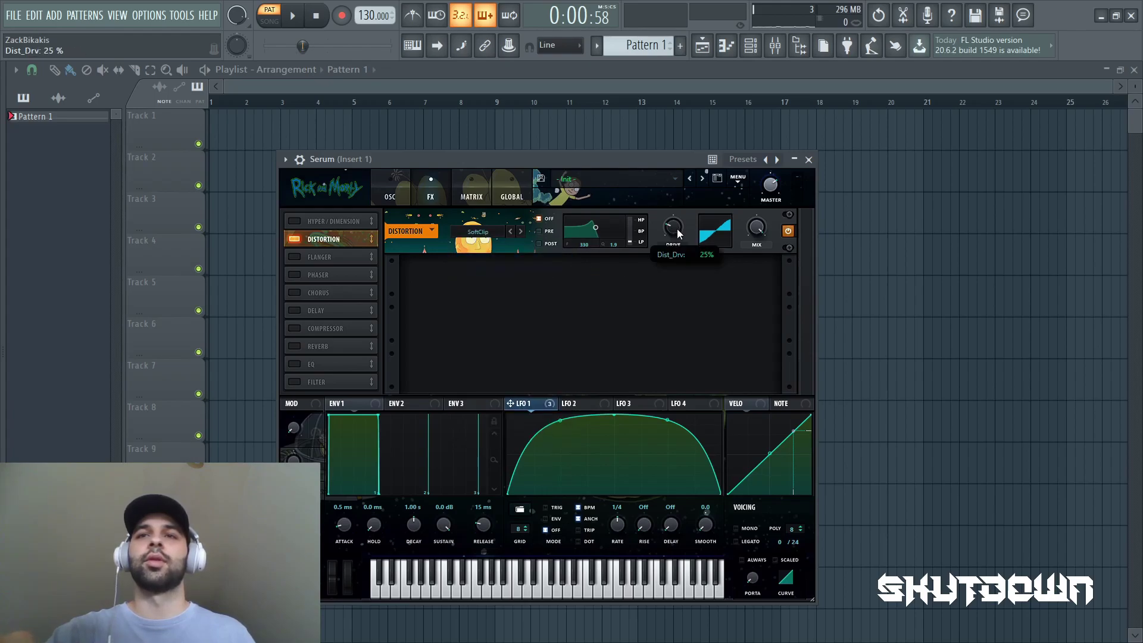
pyautogui.moveTo(674, 220)
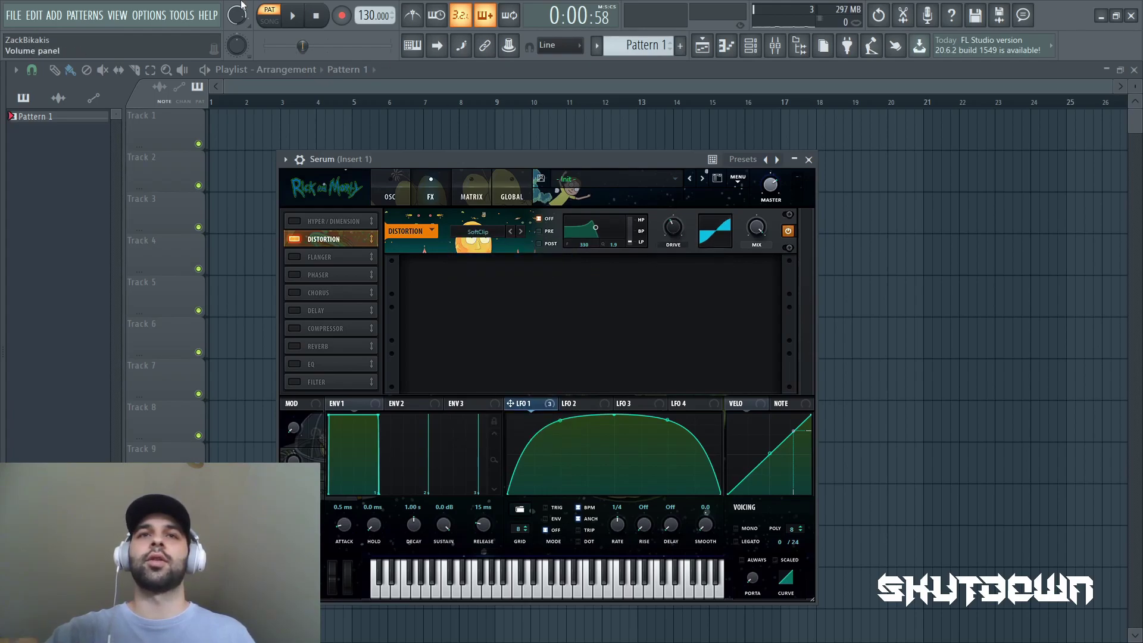
pyautogui.click(302, 17)
pyautogui.moveTo(673, 226); pyautogui.dragTo(667, 196)
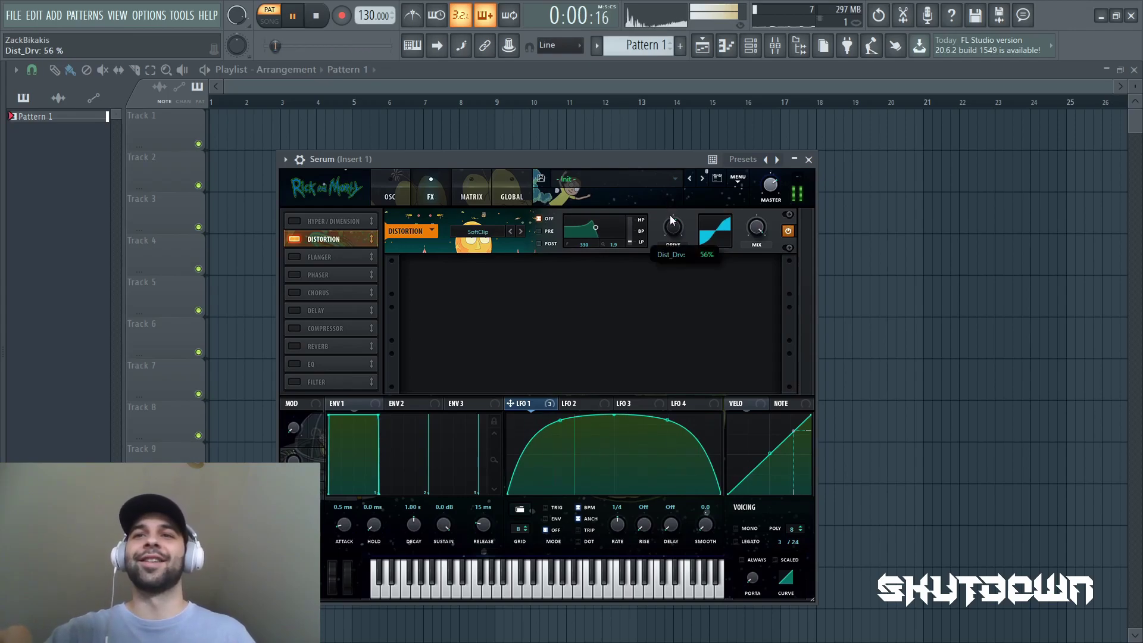
# Step: Switch the synth's voicing to mono and pause playback
pyautogui.click(390, 196)
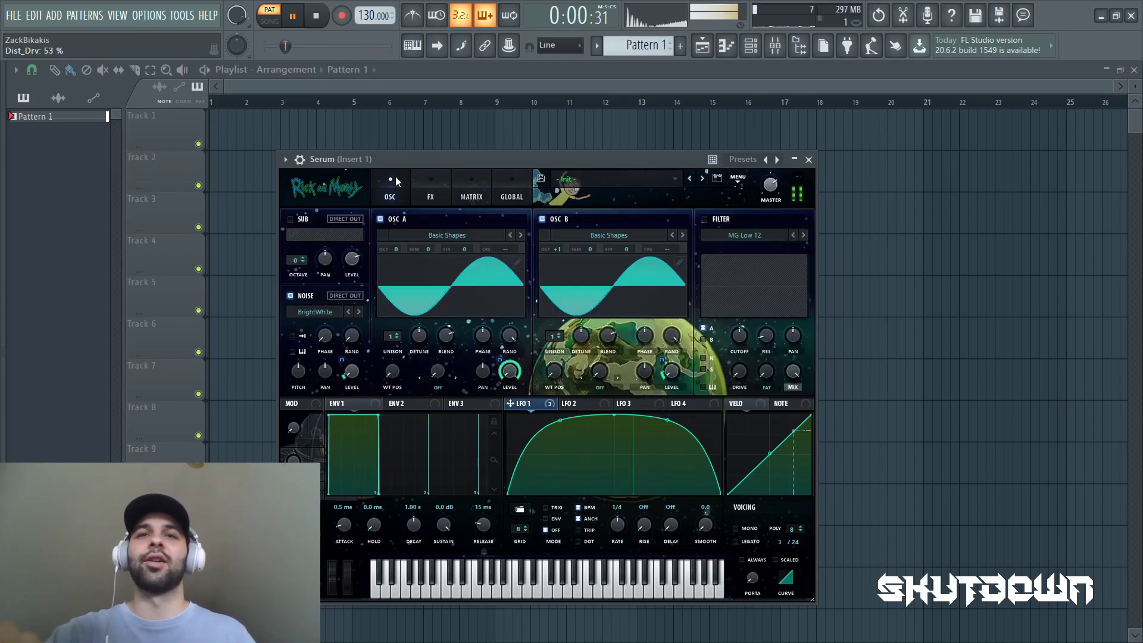
pyautogui.click(736, 528)
pyautogui.press('space')
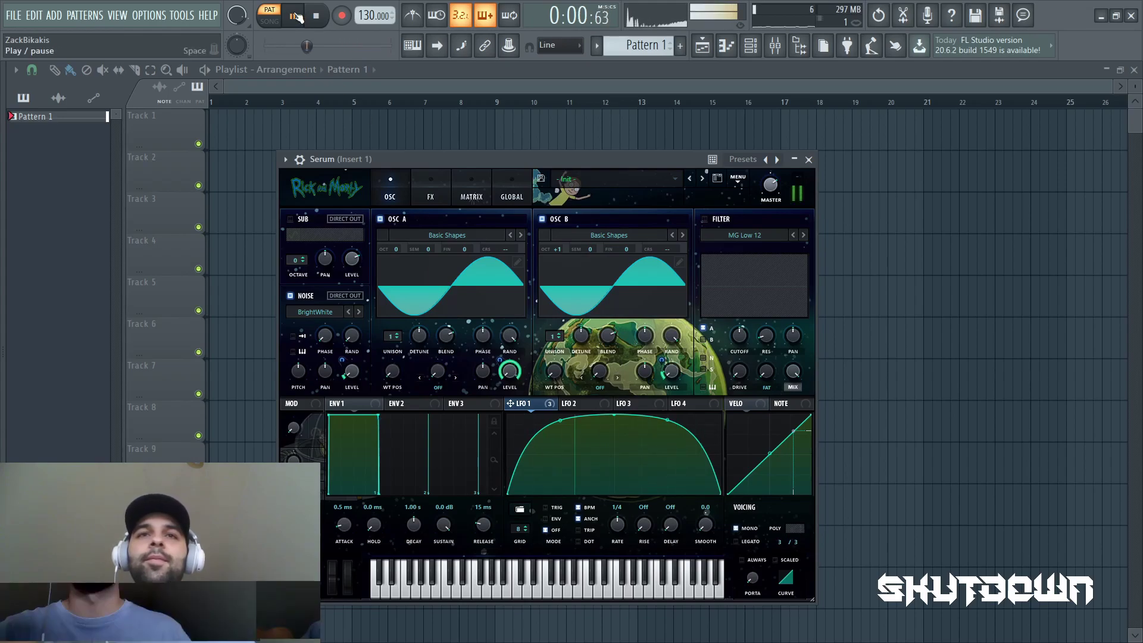
# Step: Review the LFO 1 routings in the modulation matrix and audition the pattern against the mixer levels
pyautogui.press('F9')
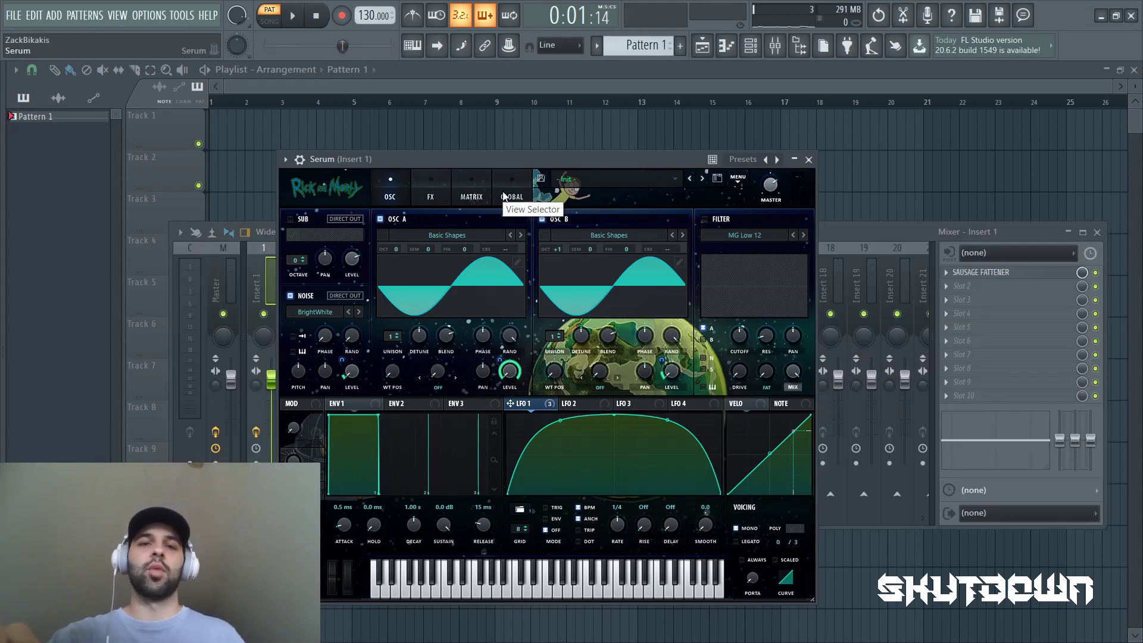
pyautogui.click(459, 189)
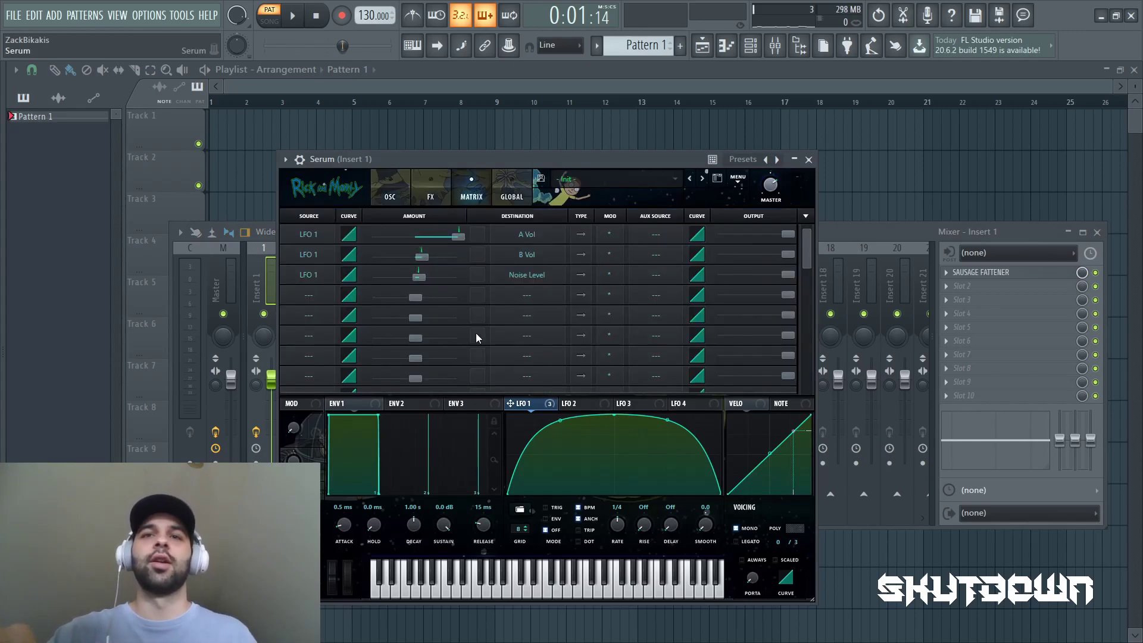
pyautogui.press('F9')
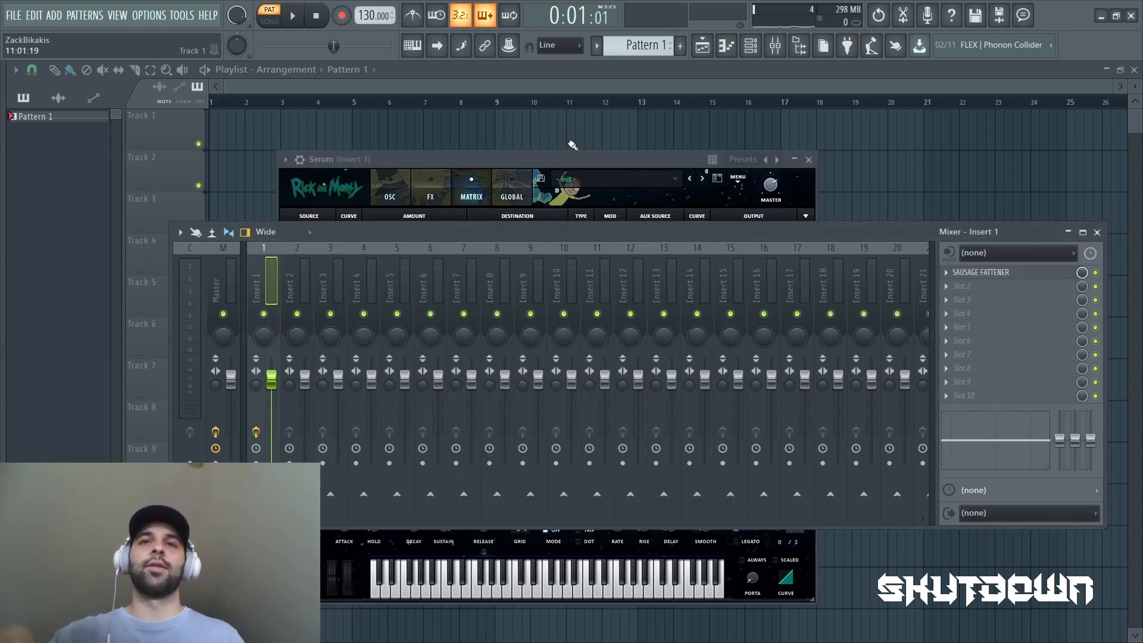
pyautogui.click(293, 16)
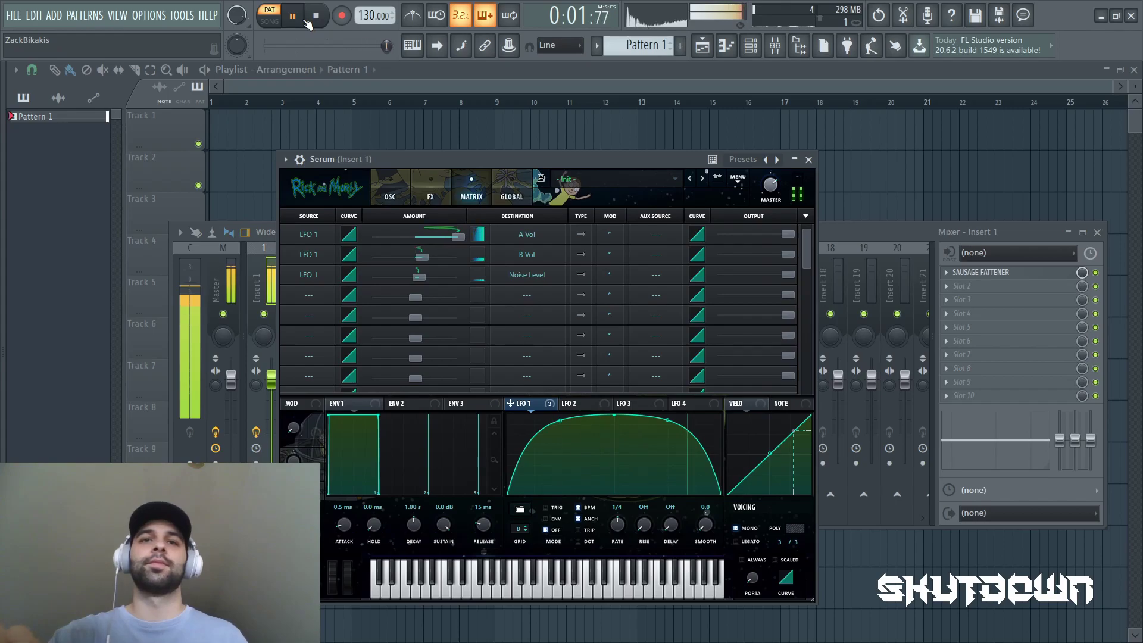
pyautogui.click(306, 21)
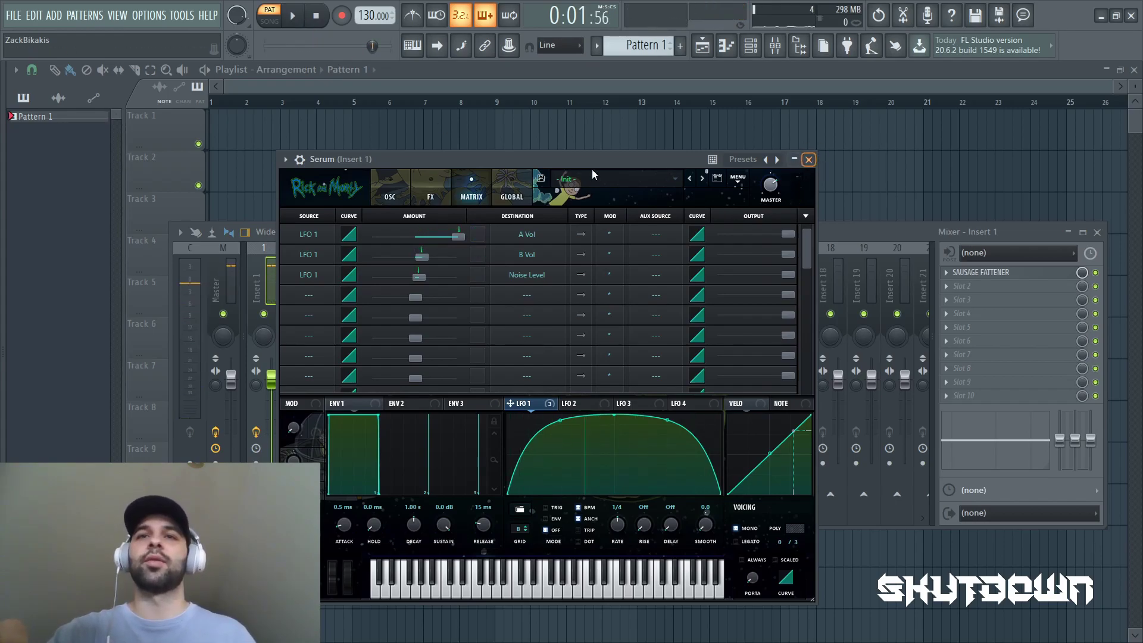
# Step: Reshape LFO 2 with its peak near the start of the cycle, followed by a steep concave decay
pyautogui.click(427, 189)
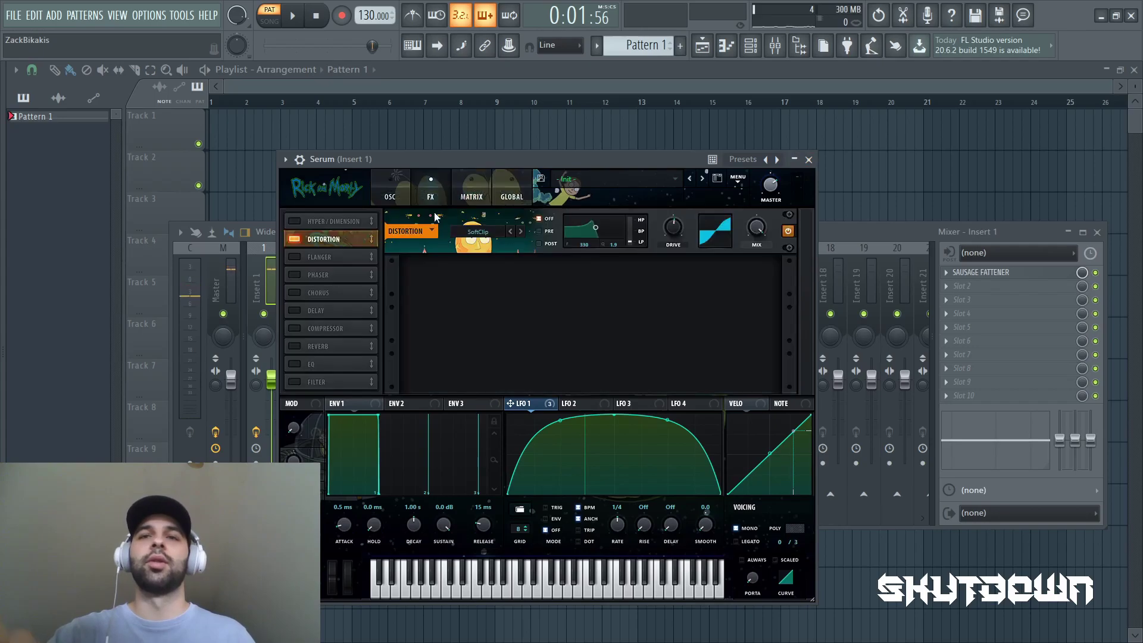
pyautogui.click(577, 403)
pyautogui.moveTo(616, 416); pyautogui.dragTo(518, 405)
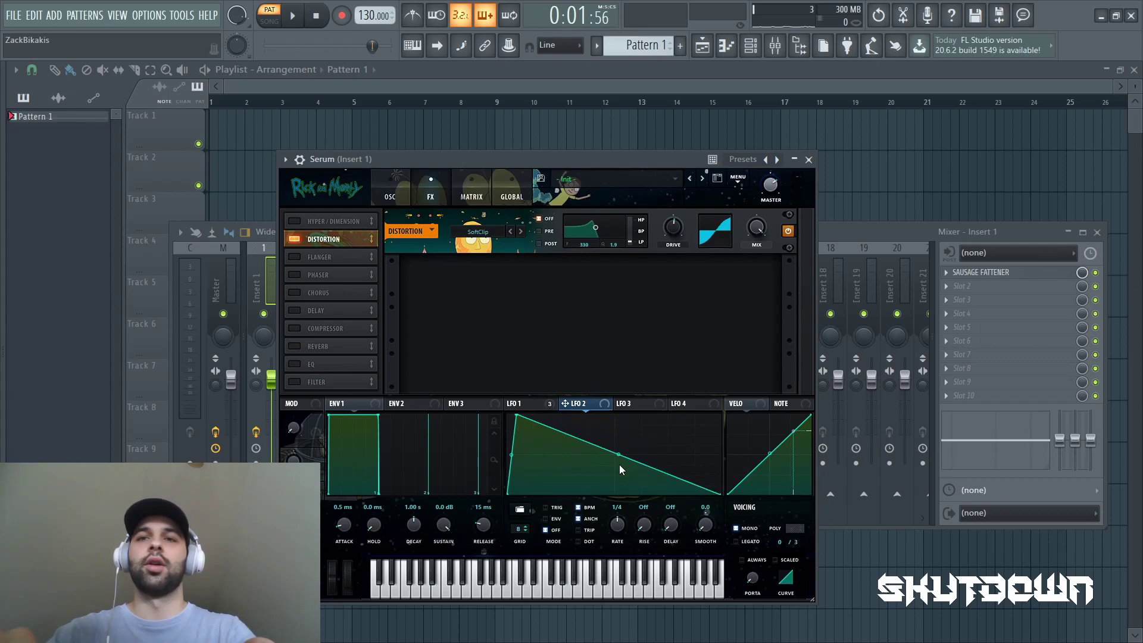
pyautogui.moveTo(619, 455); pyautogui.dragTo(624, 487)
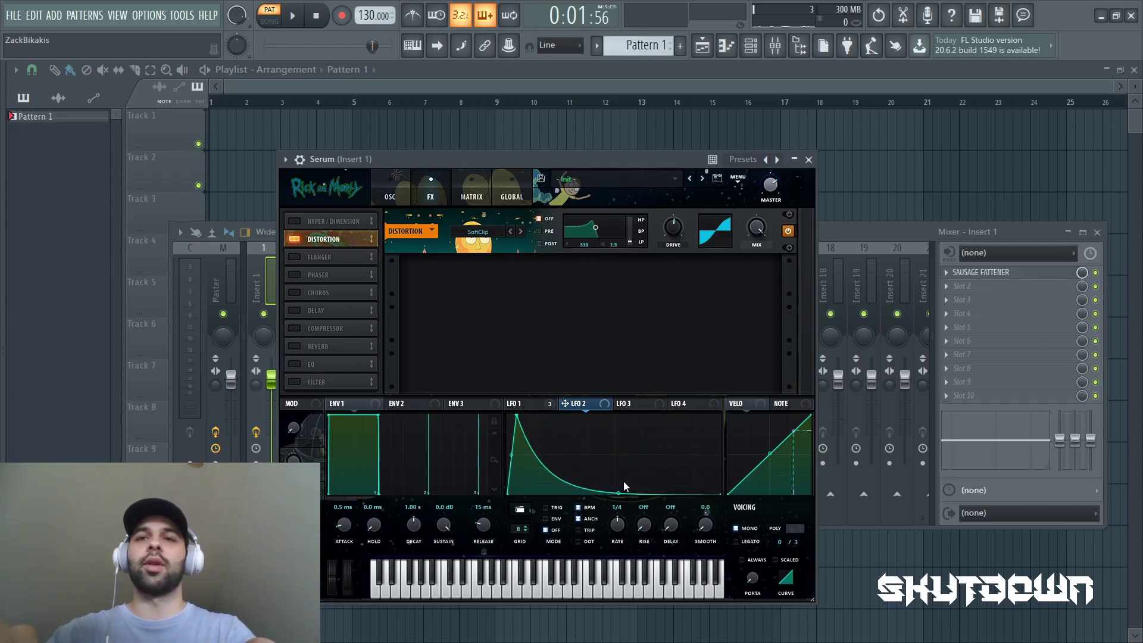
# Step: Route LFO 2 to the global master tuning in the fourth modulation matrix slot, with an amount of 3
pyautogui.click(474, 178)
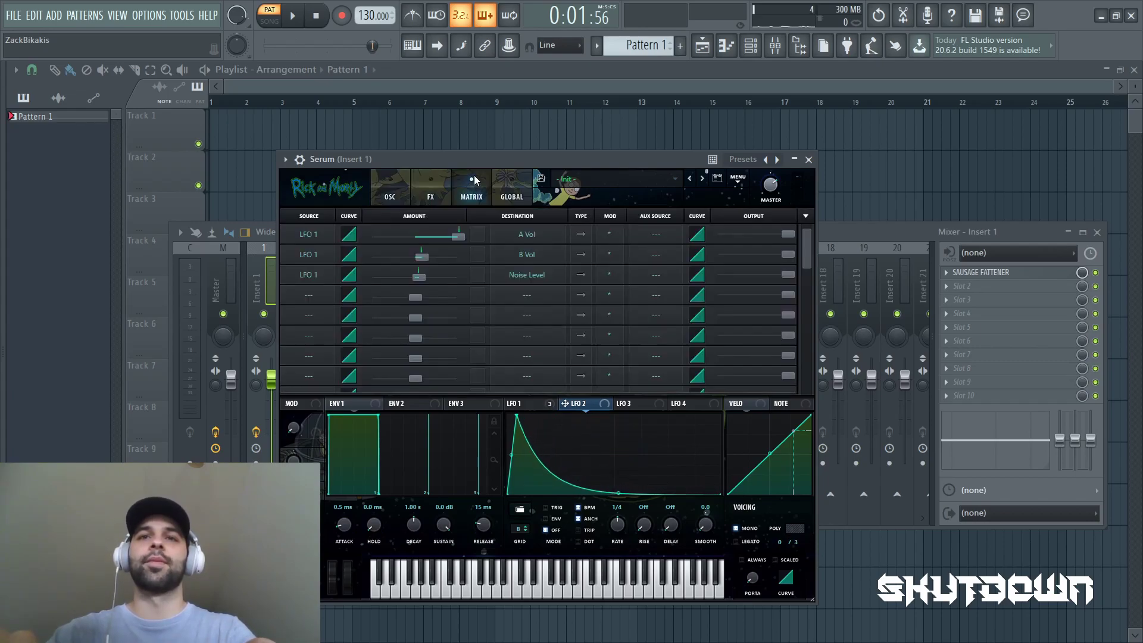
pyautogui.click(314, 292)
pyautogui.click(330, 248)
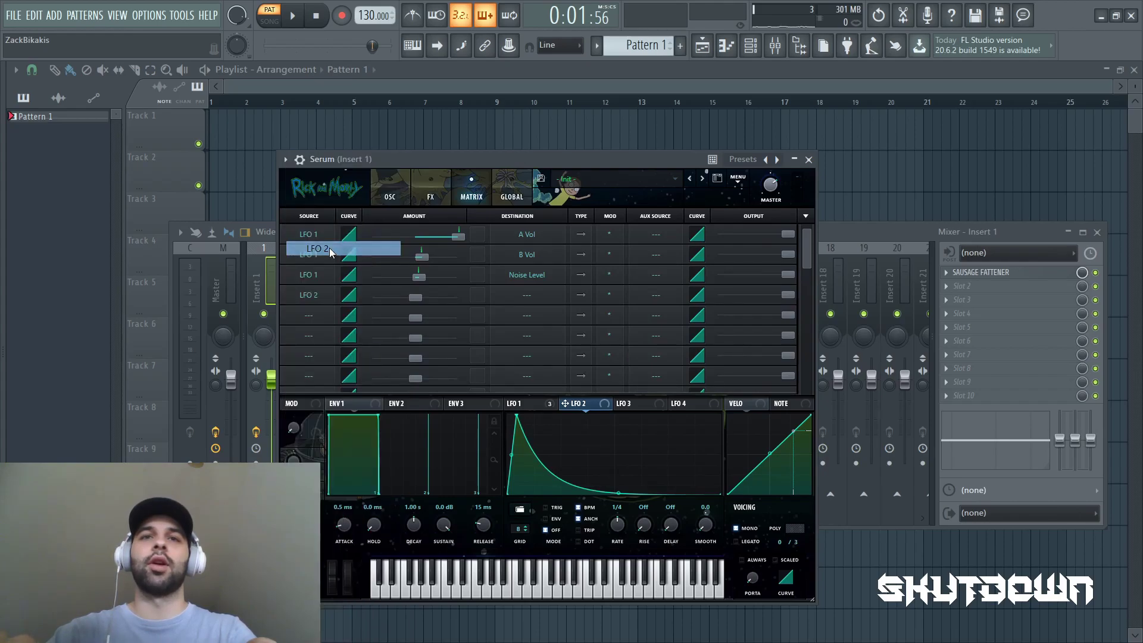
pyautogui.click(491, 301)
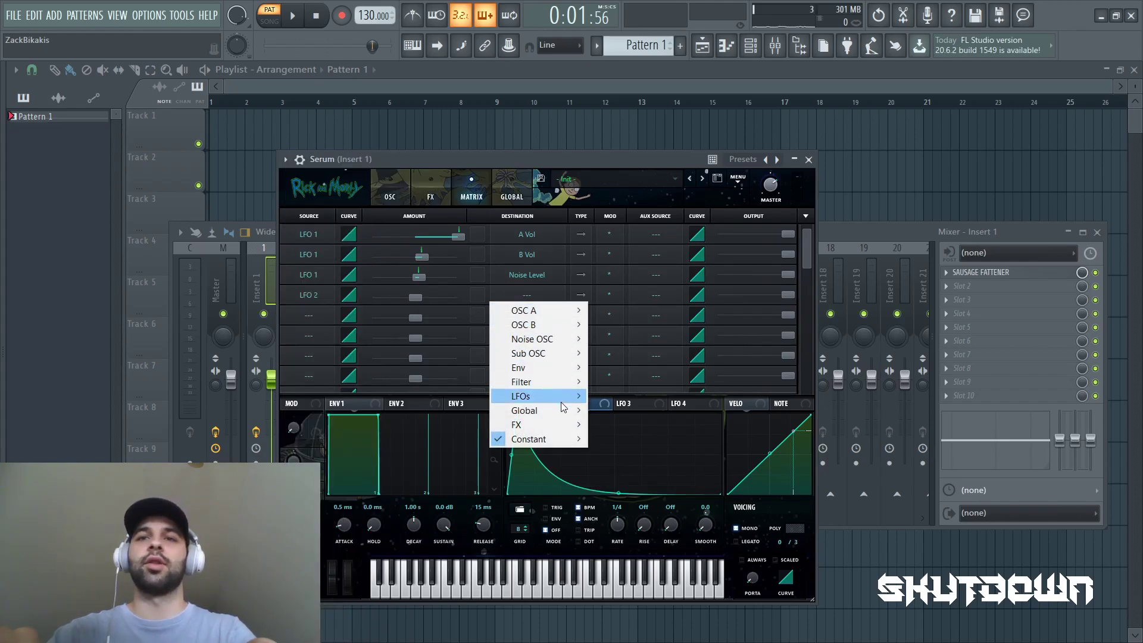
pyautogui.moveTo(566, 411)
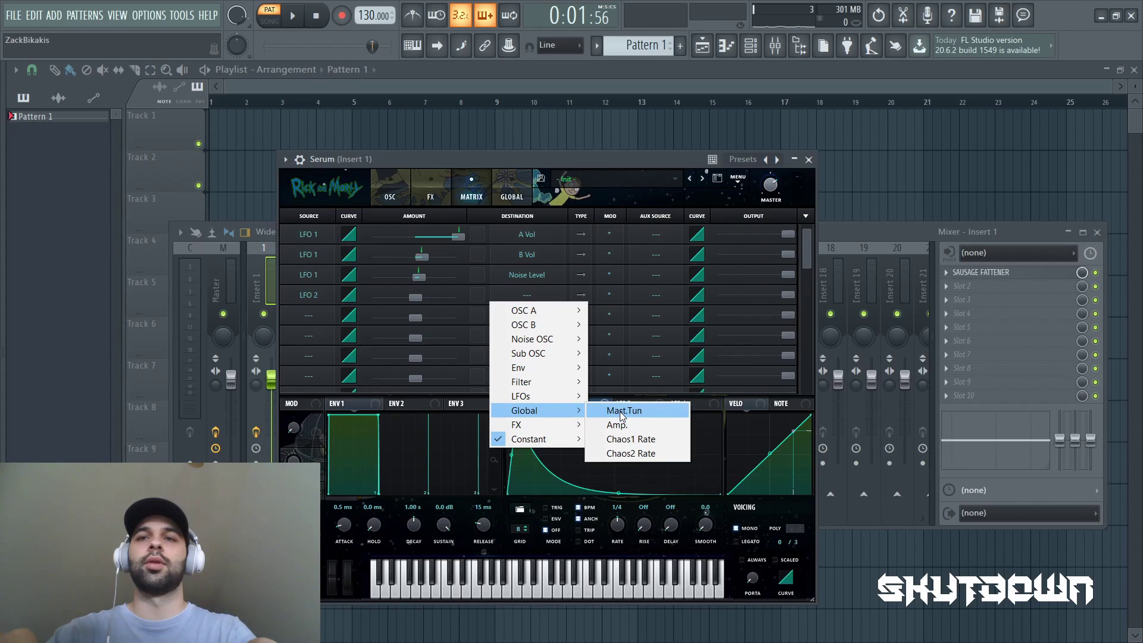
pyautogui.click(621, 412)
pyautogui.moveTo(413, 295); pyautogui.dragTo(415, 295)
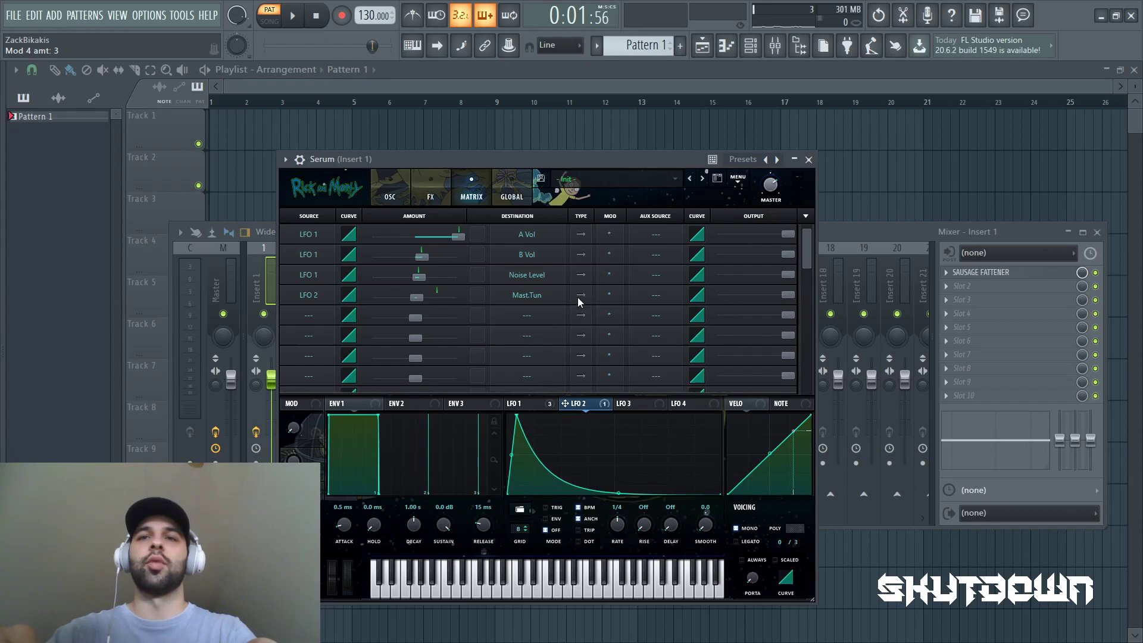
# Step: Audition the pattern with the new tuning modulation, check the LFO 1 shape, and close Serum
pyautogui.click(295, 19)
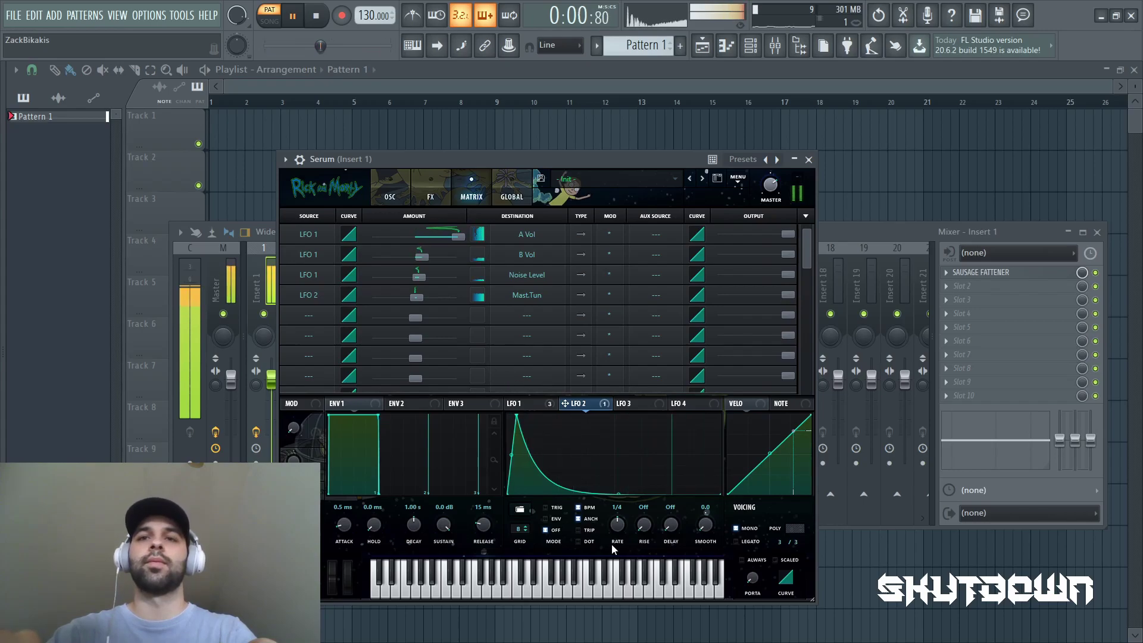
pyautogui.click(522, 404)
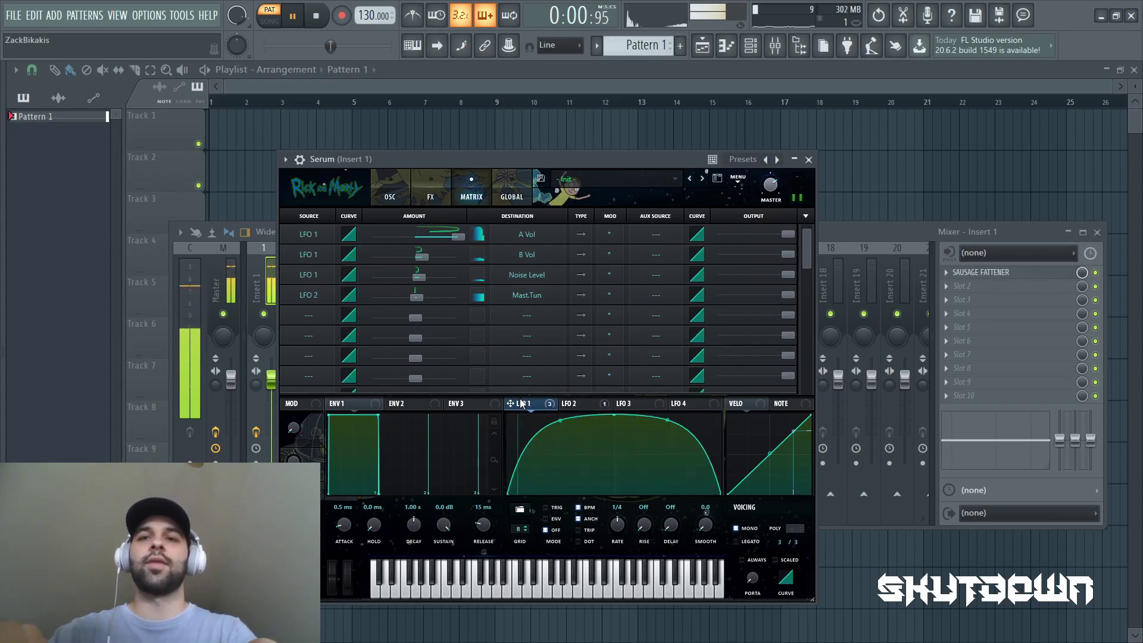
pyautogui.click(317, 15)
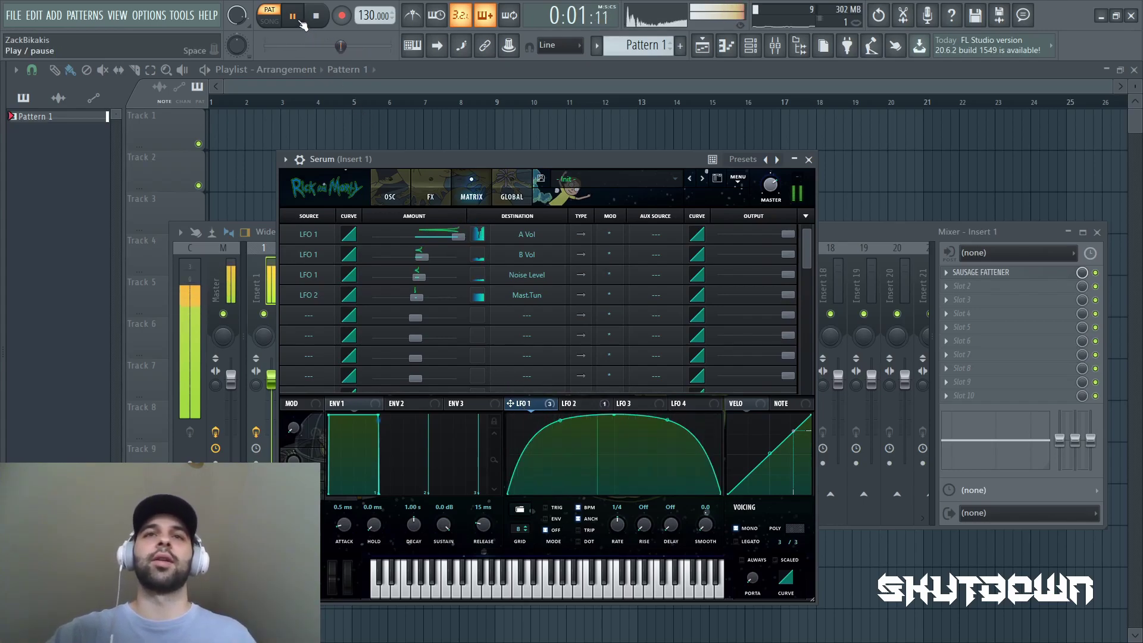
pyautogui.click(390, 196)
pyautogui.click(809, 159)
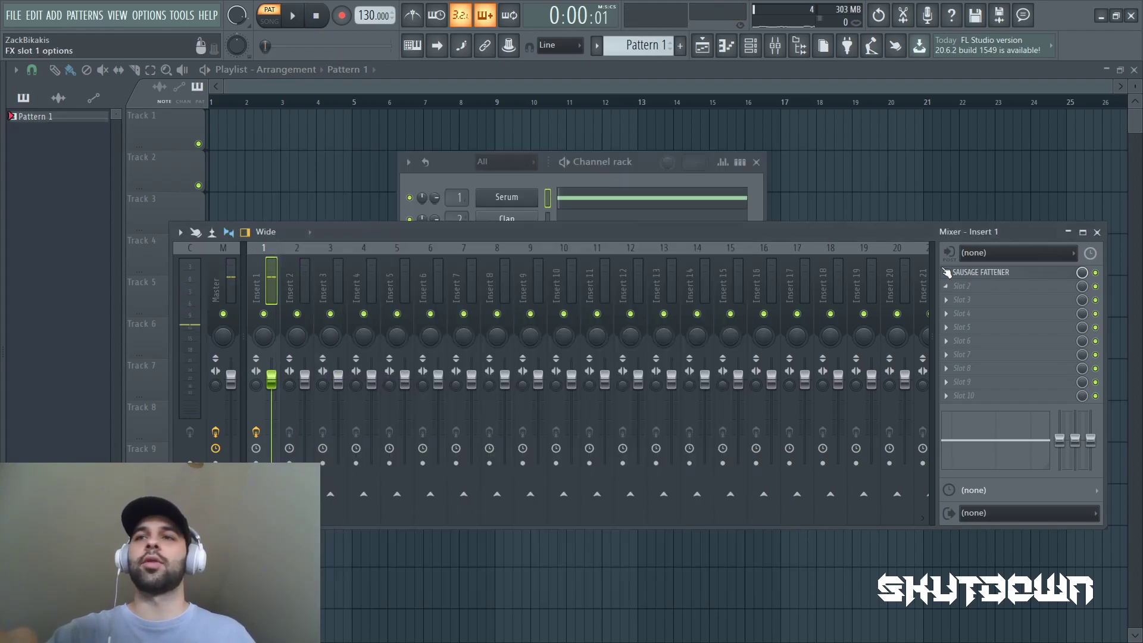
# Step: Delete Sausage Fattener from the first effect slot of Insert 1 and audition the dry sound
pyautogui.click(946, 272)
pyautogui.click(961, 300)
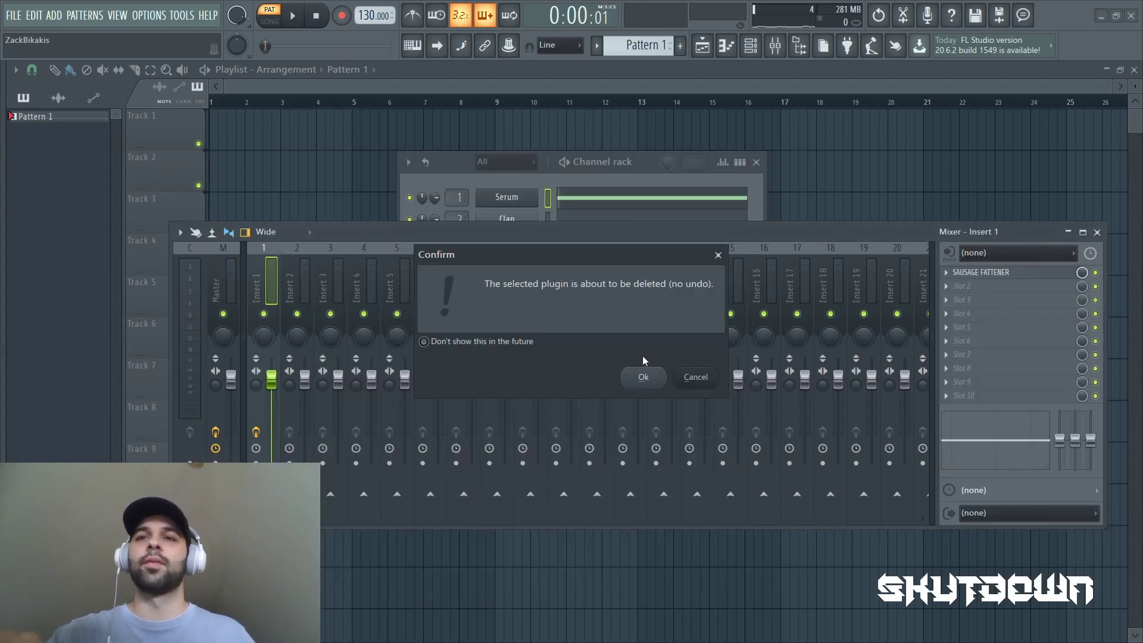
pyautogui.click(646, 377)
pyautogui.click(293, 16)
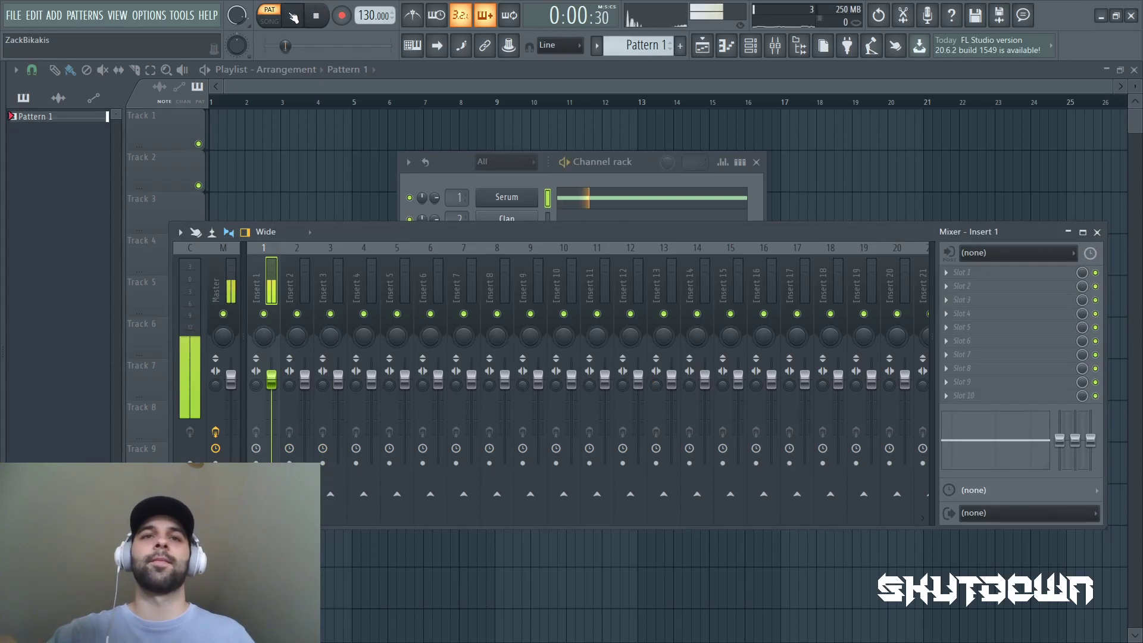
pyautogui.click(293, 16)
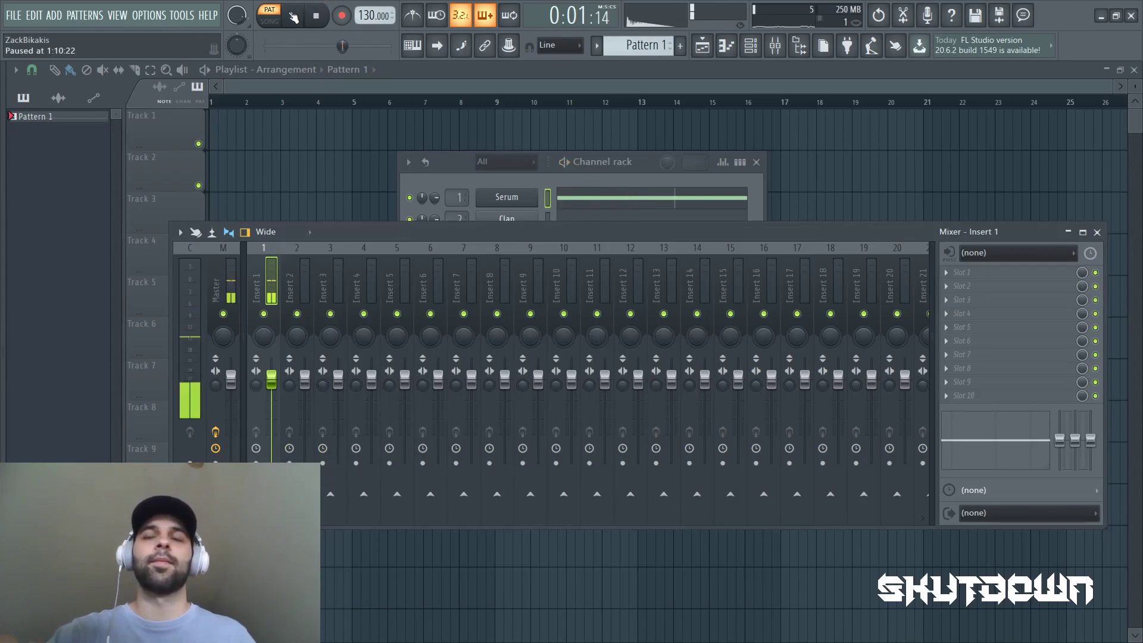
# Step: Load the MSaturator plugin into the first effect slot of Insert 1
pyautogui.click(955, 274)
pyautogui.click(753, 32)
pyautogui.scroll(-15, 507, 496)
pyautogui.click(447, 440)
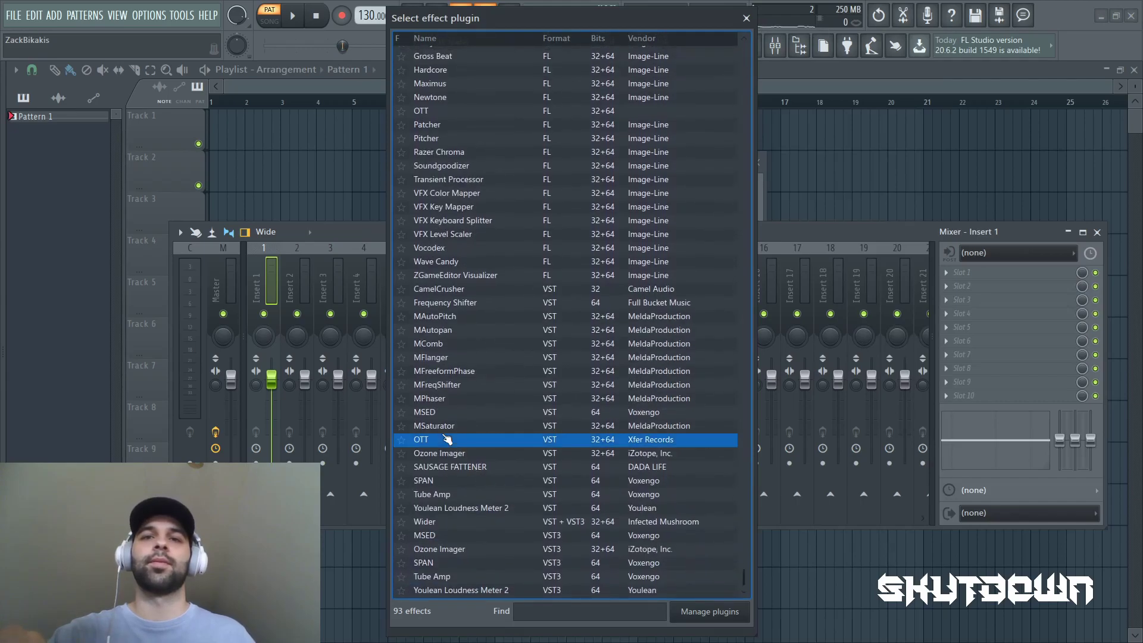
pyautogui.doubleClick(443, 426)
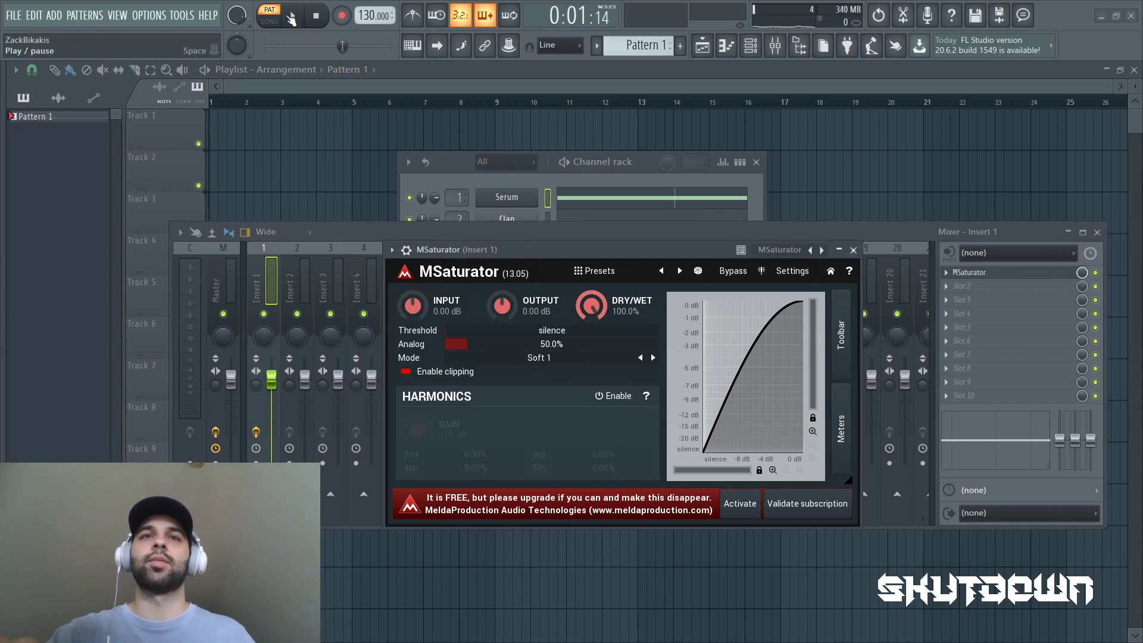
# Step: Set MSaturator's mode to Clip 2 and its output gain to about -8 dB while the pattern plays
pyautogui.click(291, 16)
pyautogui.click(653, 357)
pyautogui.click(653, 357)
pyautogui.click(653, 357)
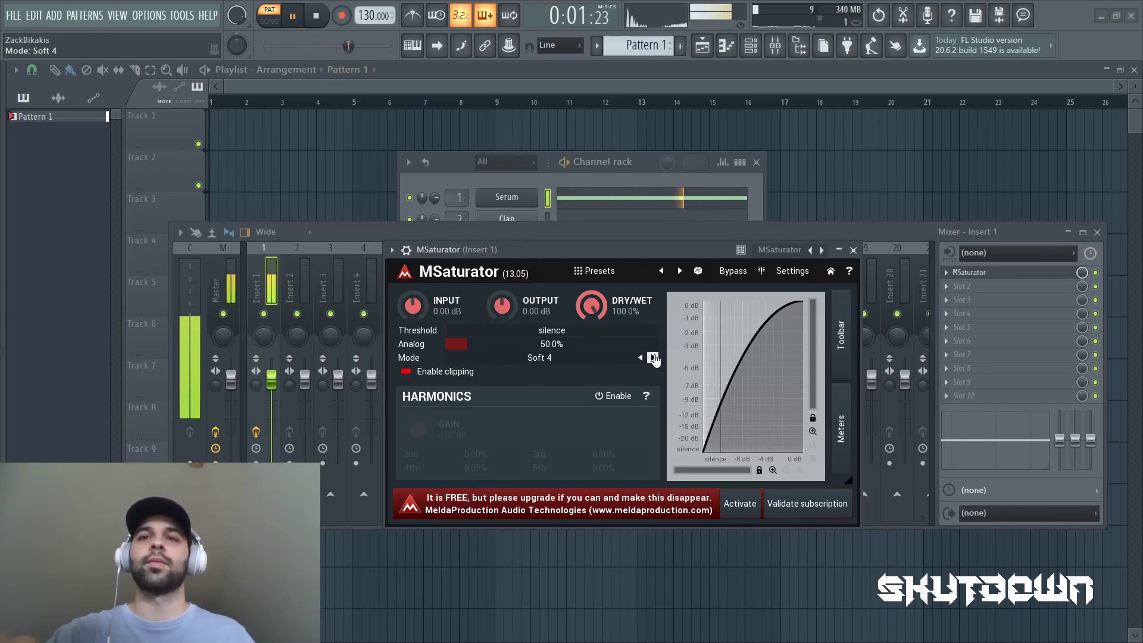
pyautogui.click(653, 357)
pyautogui.click(653, 358)
pyautogui.moveTo(502, 305); pyautogui.dragTo(502, 333)
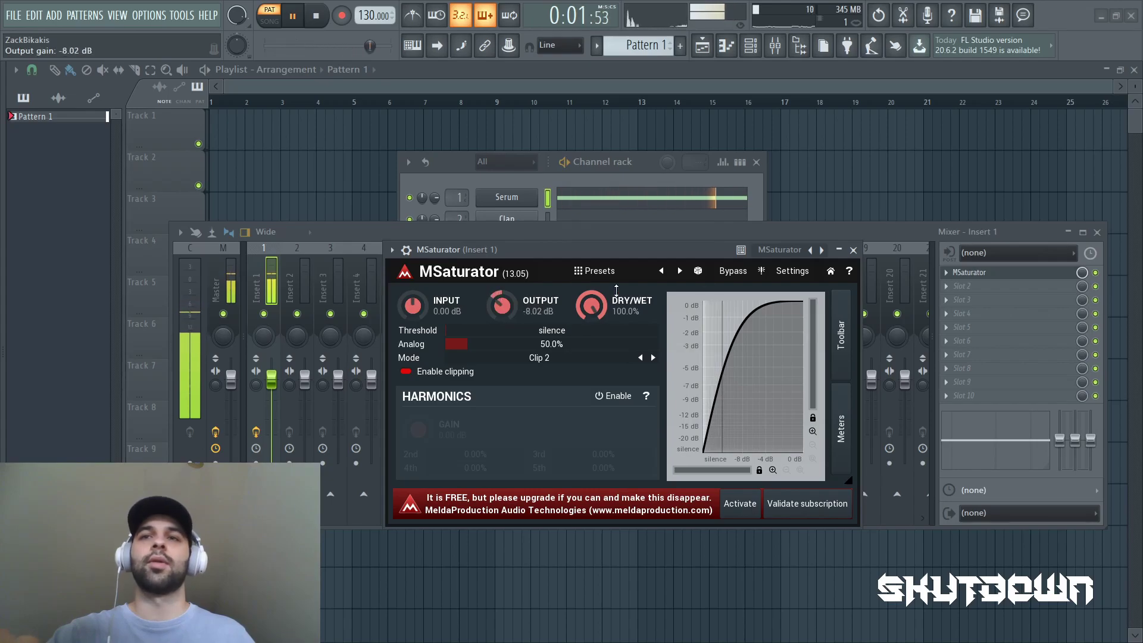
pyautogui.click(854, 250)
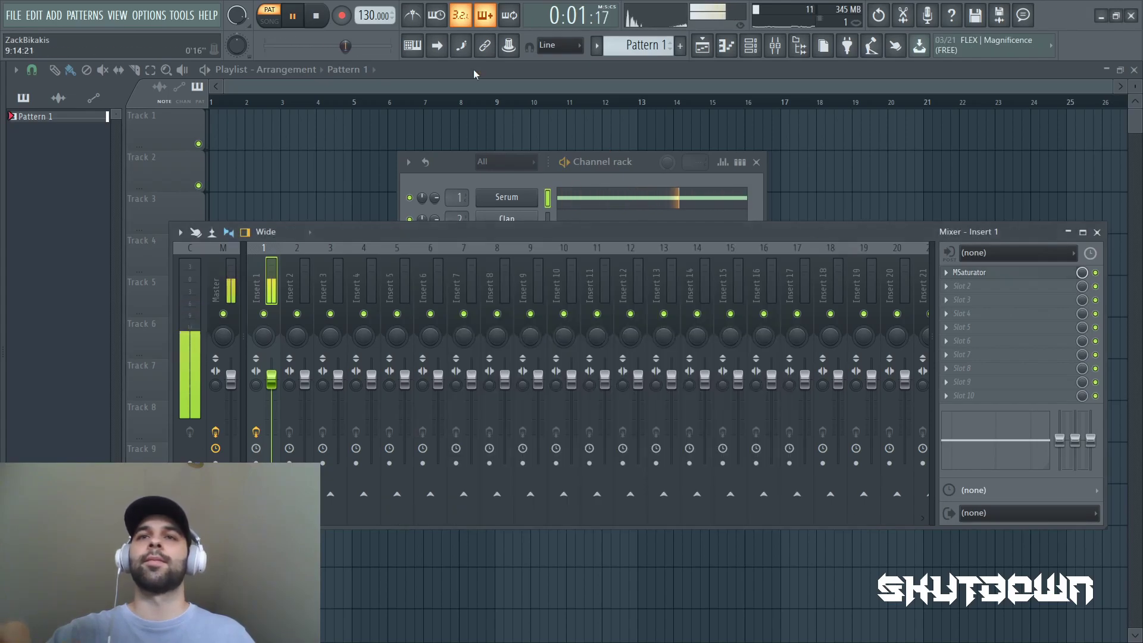
pyautogui.click(290, 15)
# Step: Add Fruity Parametric EQ 2 in the second slot and use band 1 at Steep 8 order to cut below about 30 Hz
pyautogui.click(958, 292)
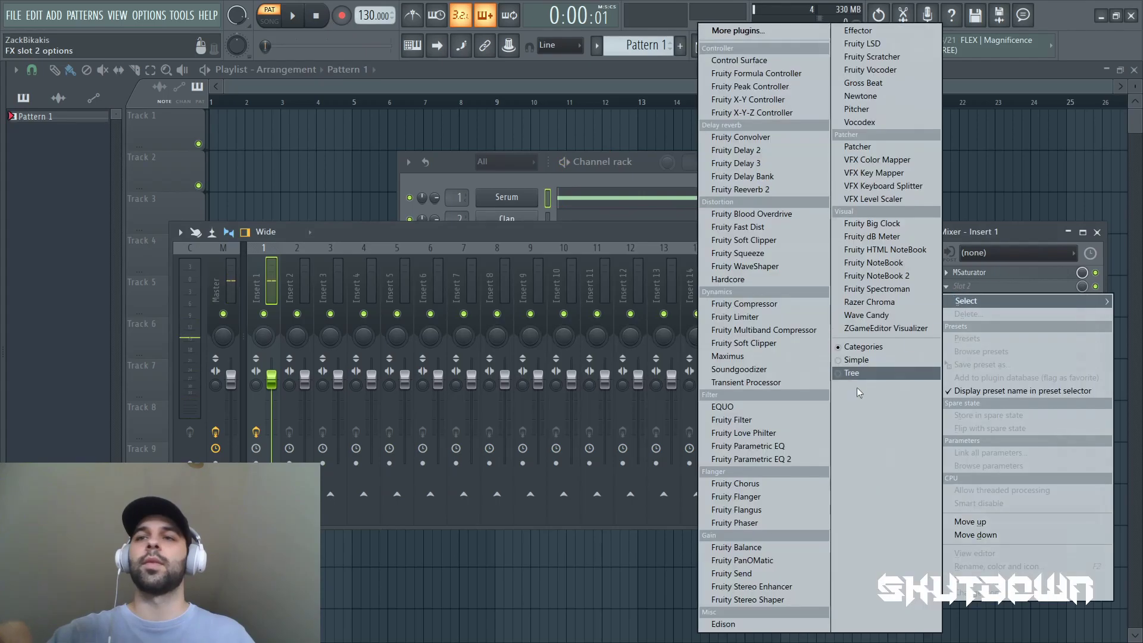
pyautogui.click(752, 459)
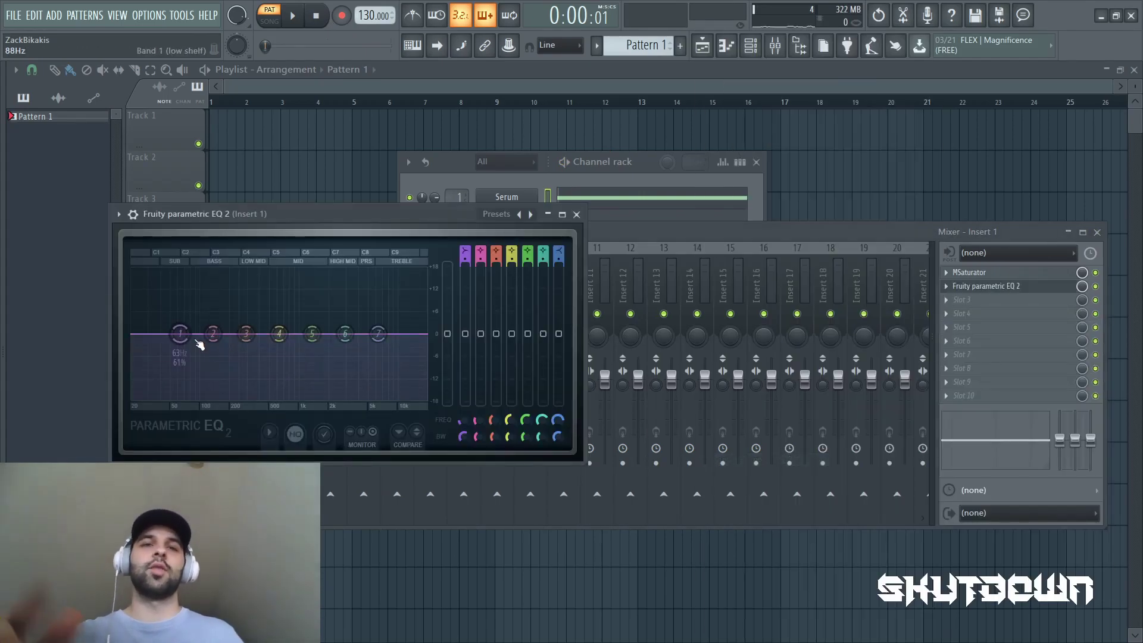
pyautogui.rightClick(181, 334)
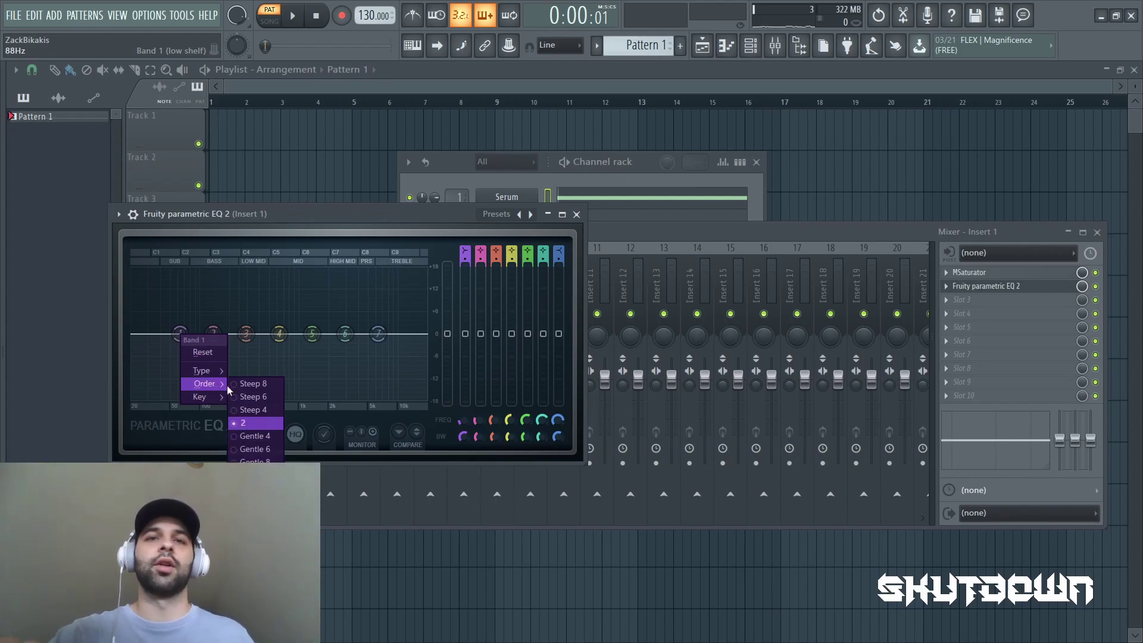
pyautogui.click(240, 385)
pyautogui.moveTo(181, 334); pyautogui.dragTo(152, 406)
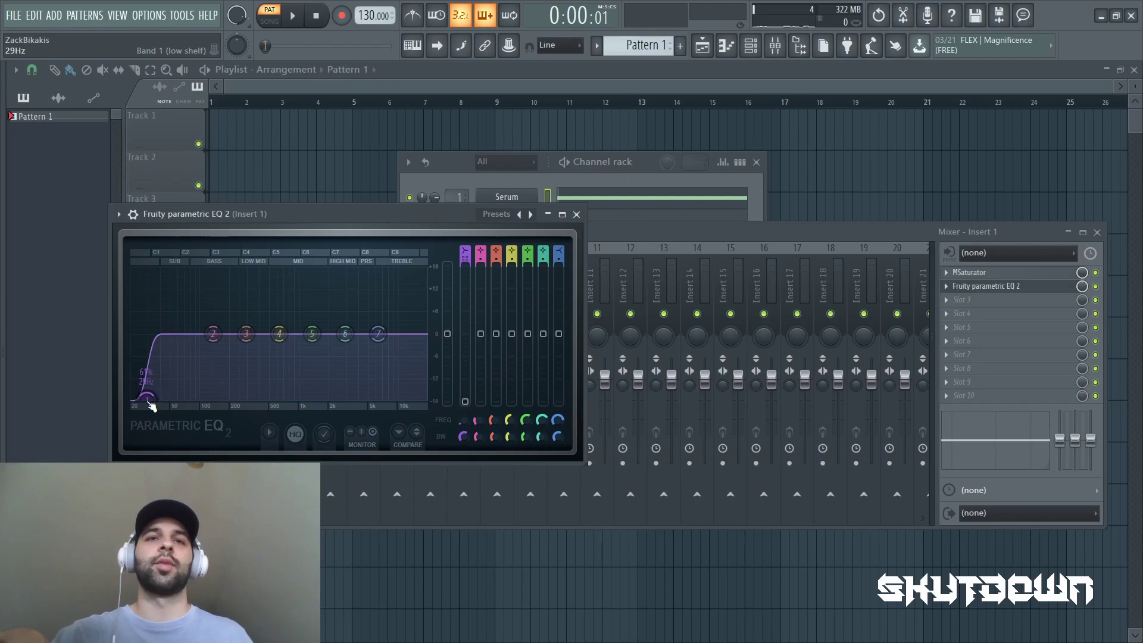
pyautogui.click(291, 16)
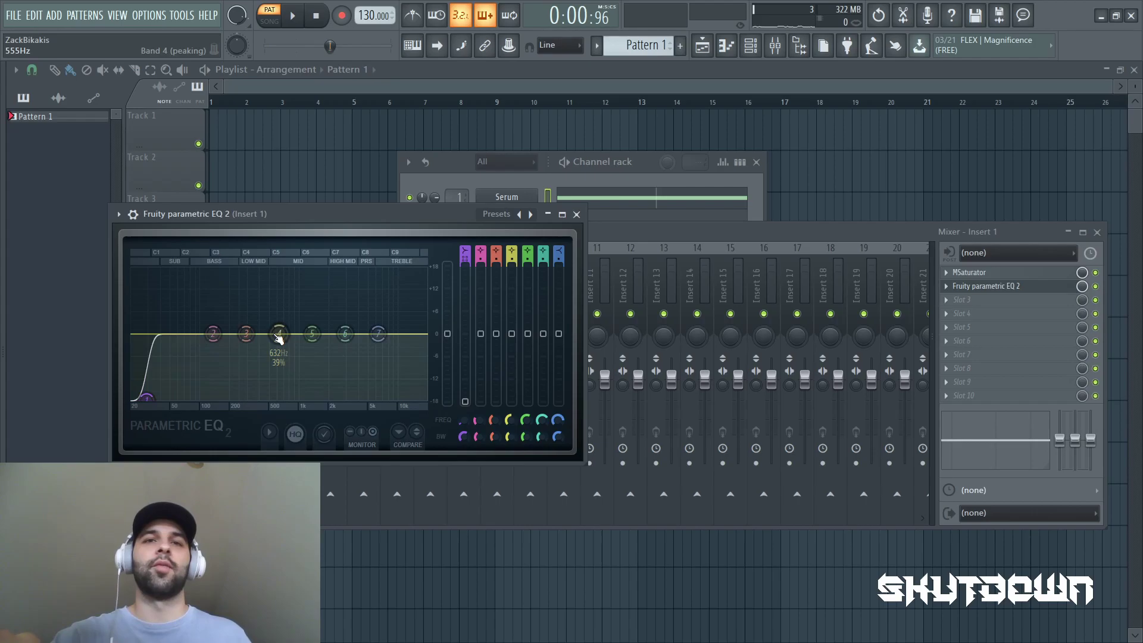
# Step: Shape the EQ's mids with a deep band 4 cut, a slight band 3 boost and a mild band 5 cut
pyautogui.moveTo(279, 334); pyautogui.dragTo(268, 373)
pyautogui.moveTo(245, 334); pyautogui.dragTo(236, 321)
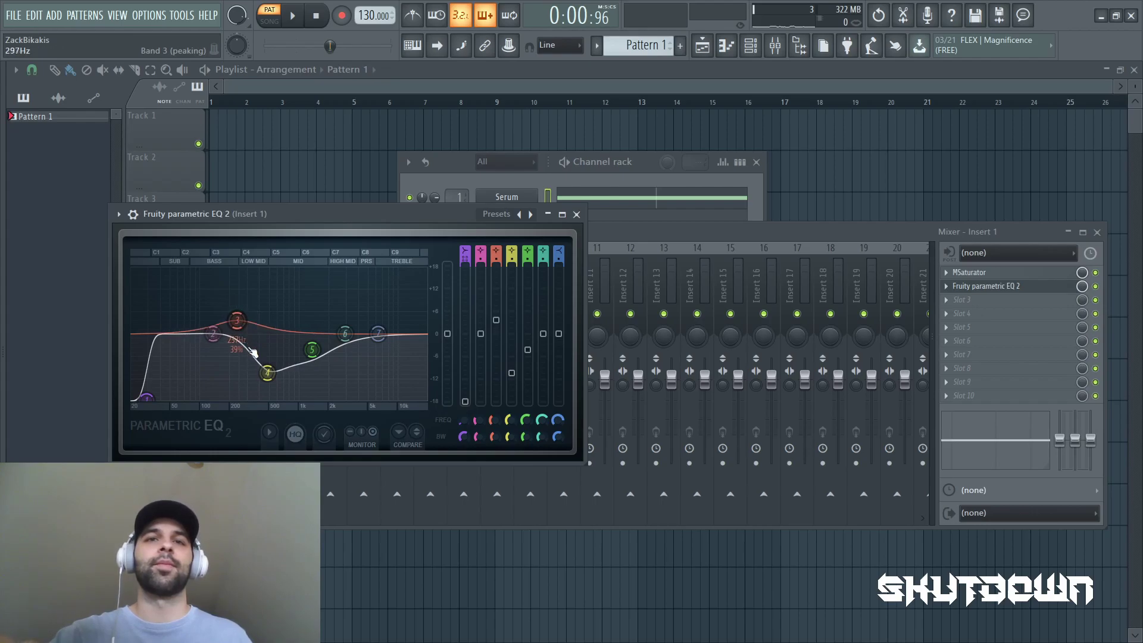
pyautogui.moveTo(268, 374)
pyautogui.mouseDown()
pyautogui.moveTo(250, 346)
pyautogui.moveTo(312, 352)
pyautogui.moveTo(264, 383)
pyautogui.mouseUp()
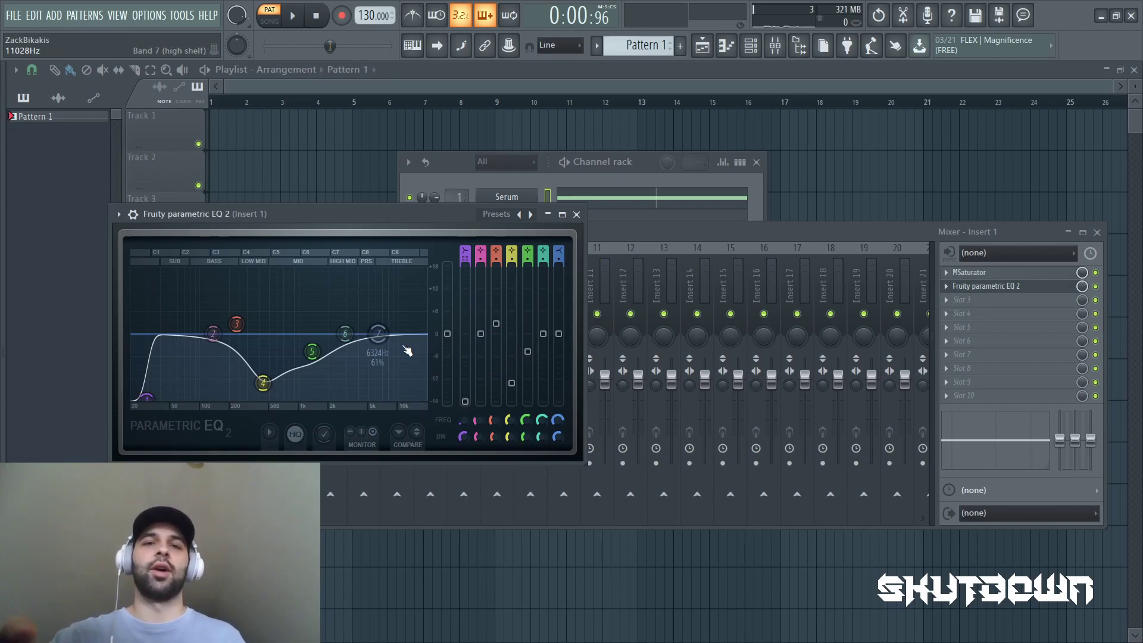
pyautogui.click(577, 214)
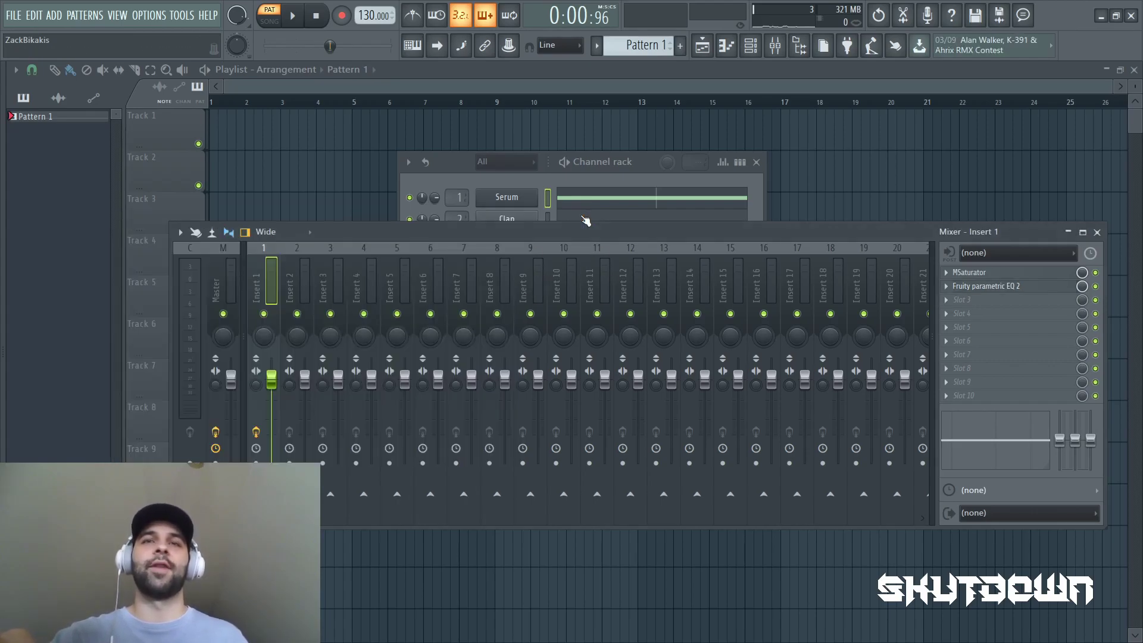
# Step: Load Sausage Fattener into the third effect slot of Insert 1
pyautogui.click(958, 307)
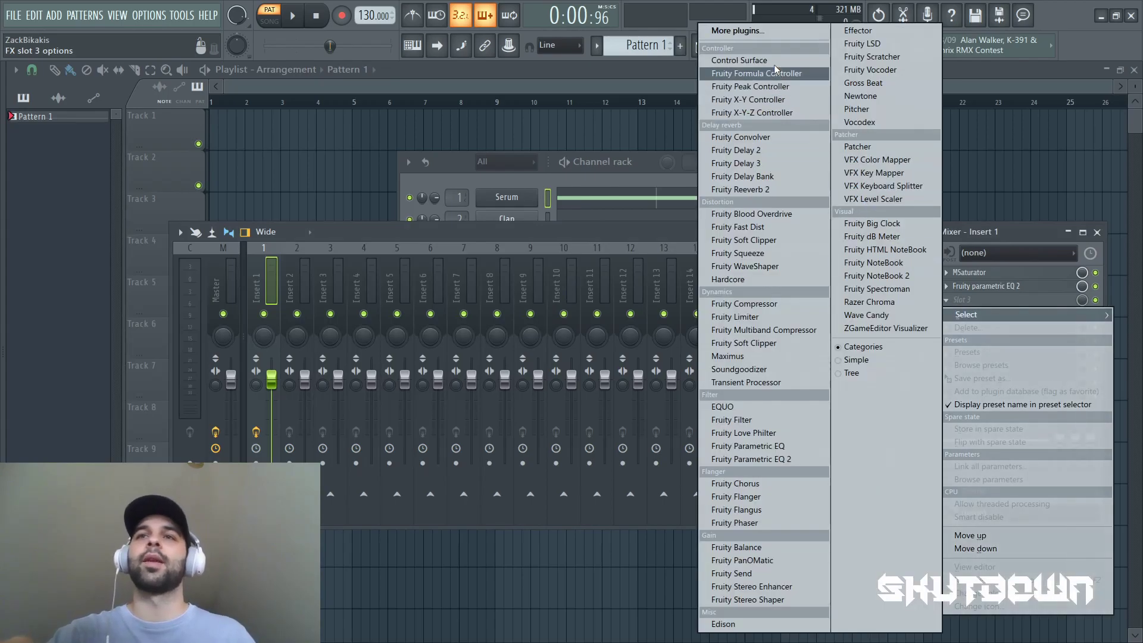
pyautogui.click(760, 33)
pyautogui.scroll(-10, 527, 479)
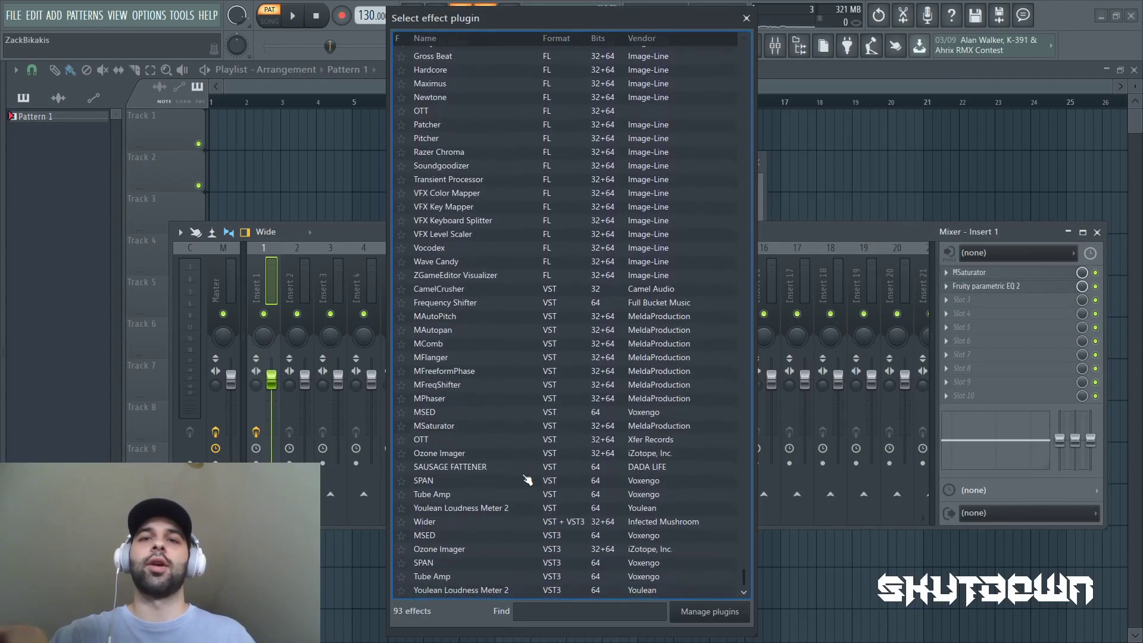
pyautogui.click(484, 469)
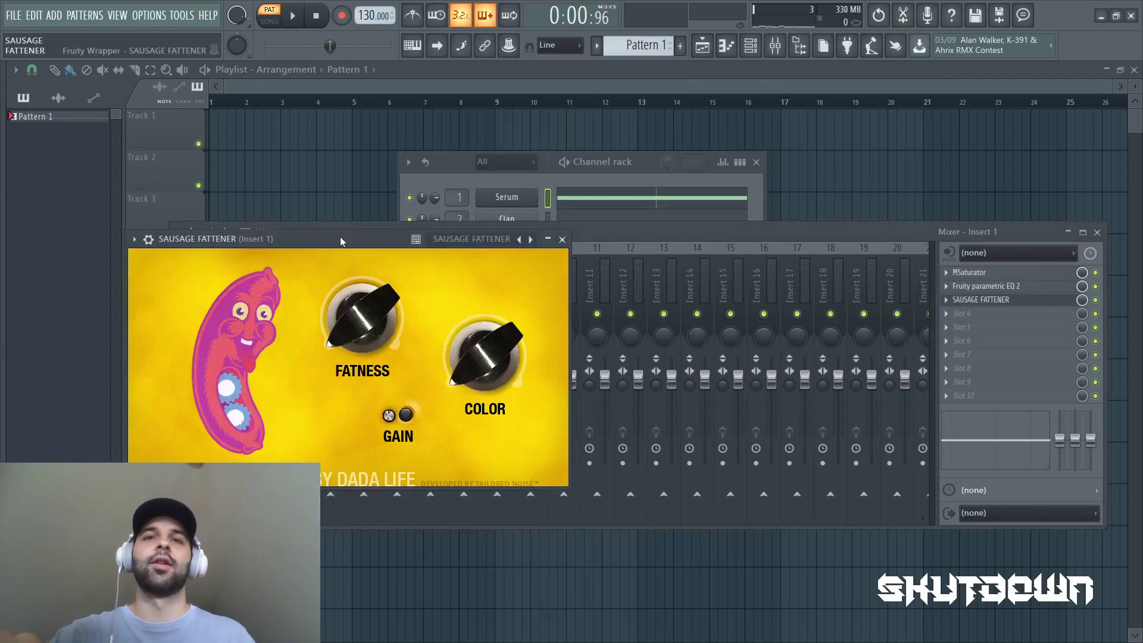
# Step: Raise Sausage Fattener's fatness to about 34% while the pattern plays, and close the plugin
pyautogui.moveTo(341, 241); pyautogui.dragTo(617, 302)
pyautogui.press('space')
pyautogui.moveTo(632, 364); pyautogui.dragTo(617, 311)
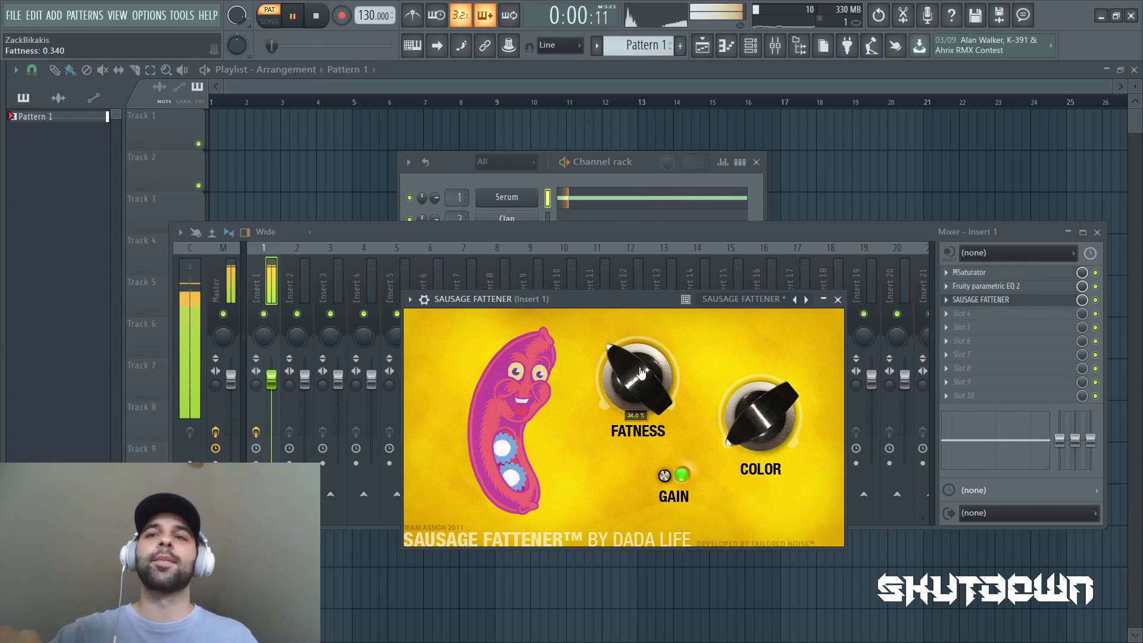
pyautogui.click(838, 299)
# Step: Close the mixer, stop playback and move the channel rack slightly aside
pyautogui.click(1099, 232)
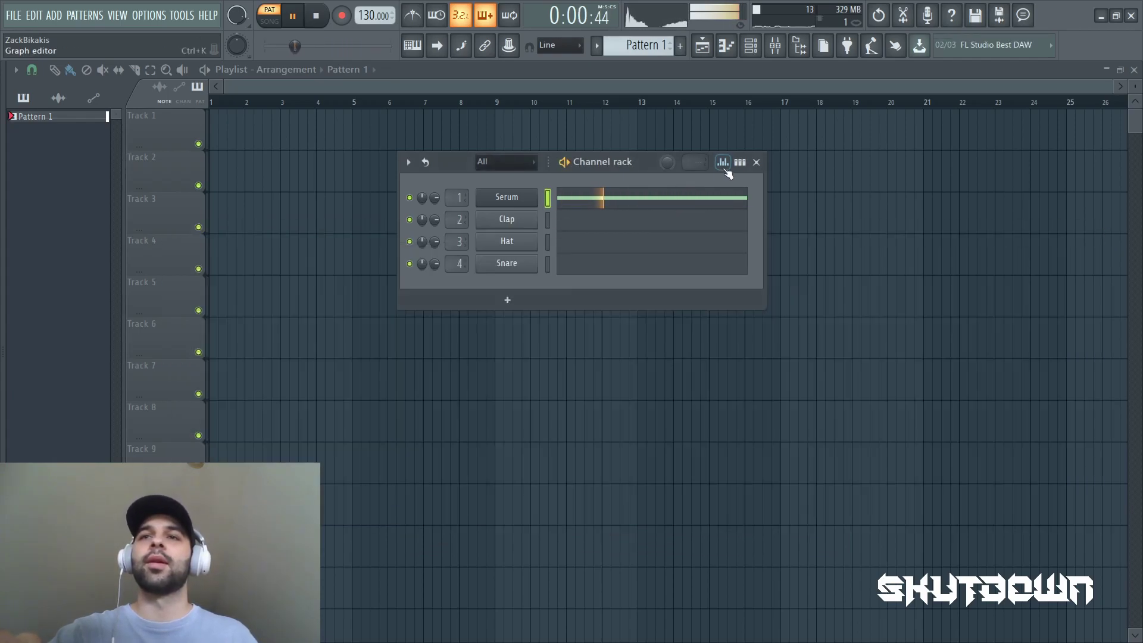
pyautogui.click(294, 17)
pyautogui.moveTo(643, 161); pyautogui.dragTo(614, 160)
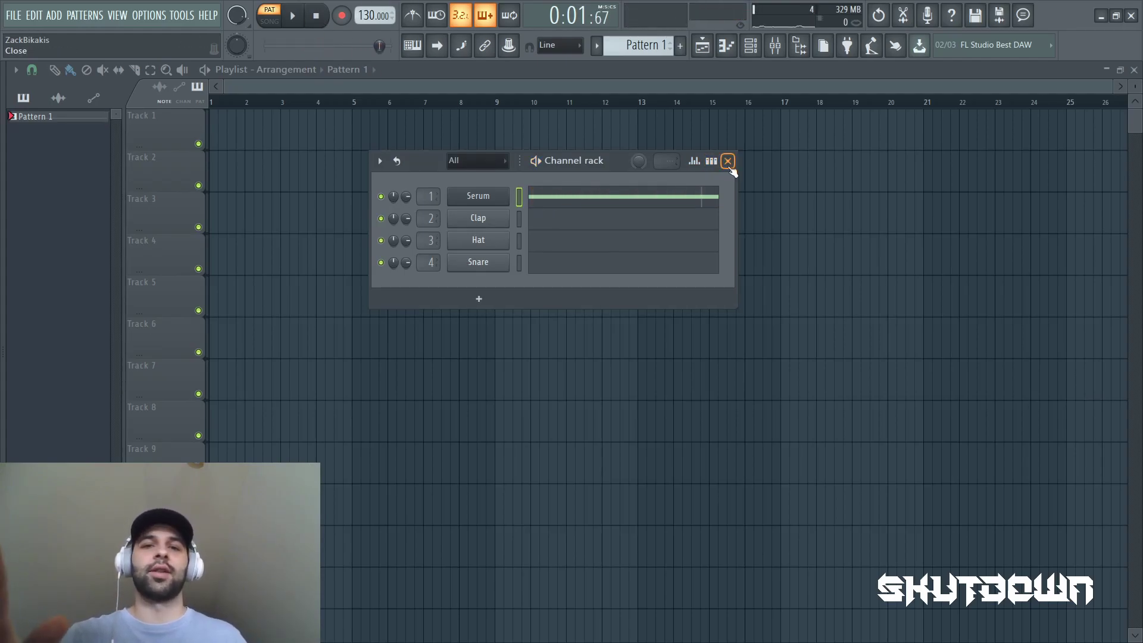